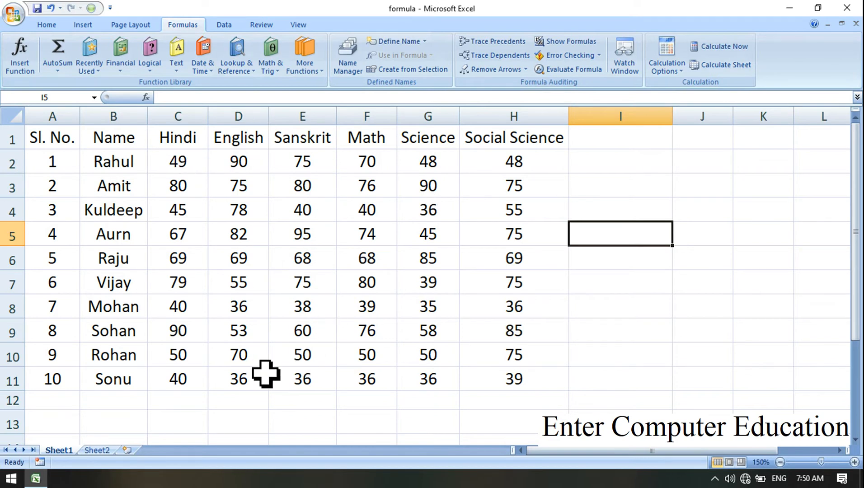
Enter the formula =MAX(D2:D11) in cell J4 to find the highest English mark.
{"action": "left_click", "coordinate": [697, 215]}
{"action": "type", "text": "=M"}
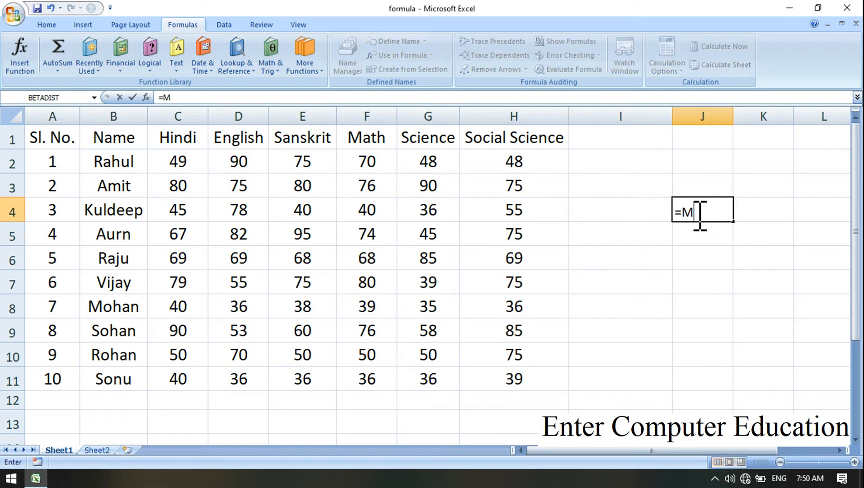
{"action": "type", "text": "AX"}
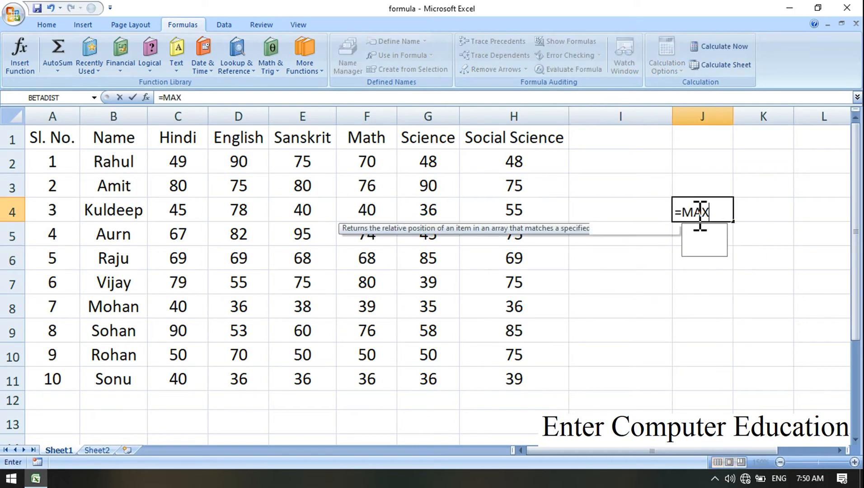
{"action": "type", "text": "("}
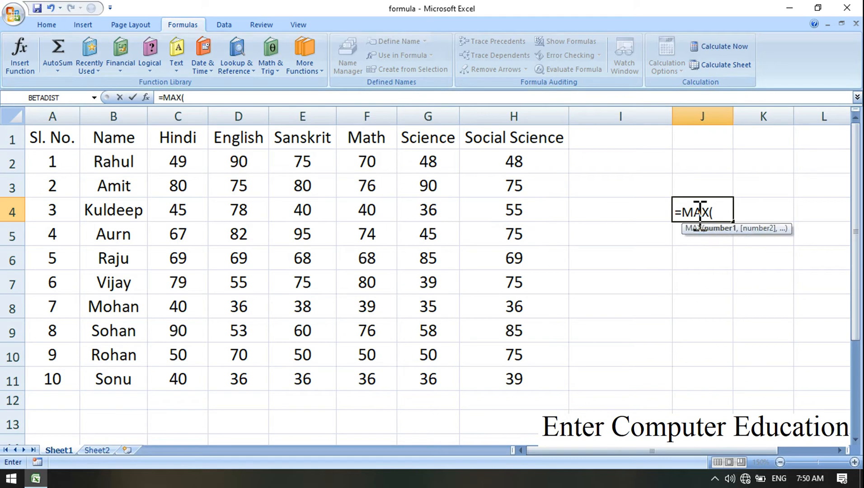
{"action": "left_click_drag", "start_coordinate": [259, 161], "coordinate": [253, 372]}
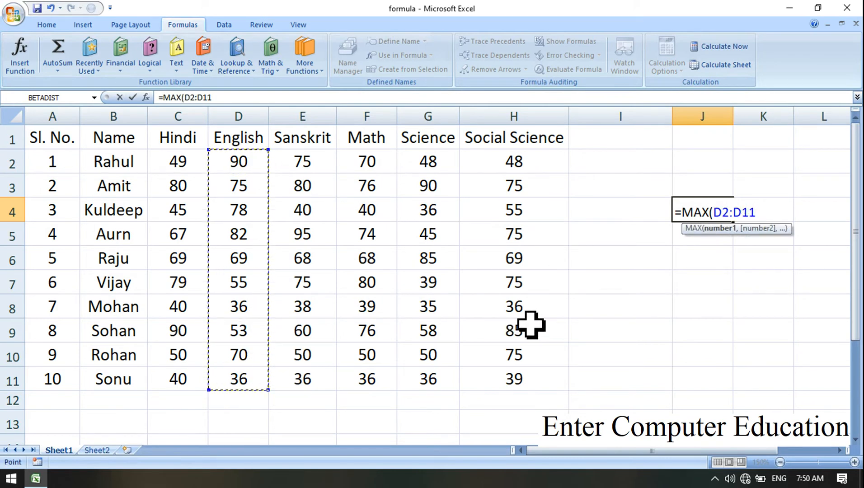
{"action": "type", "text": ")"}
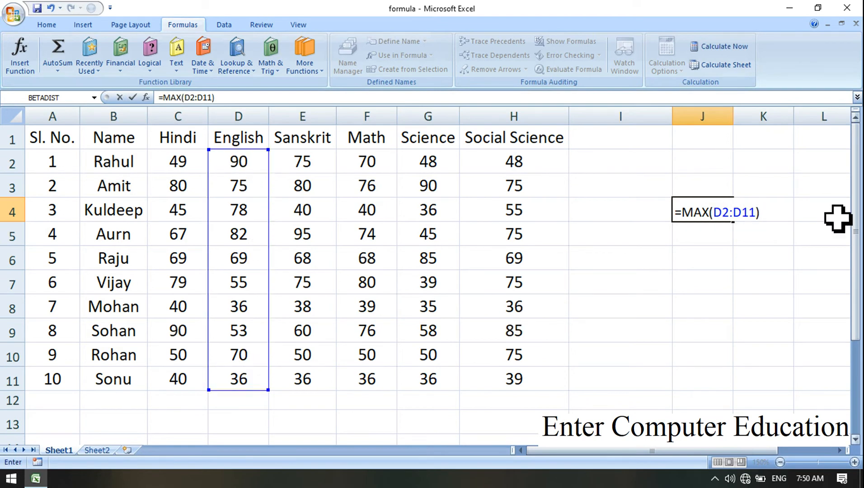
{"action": "key", "text": "Return"}
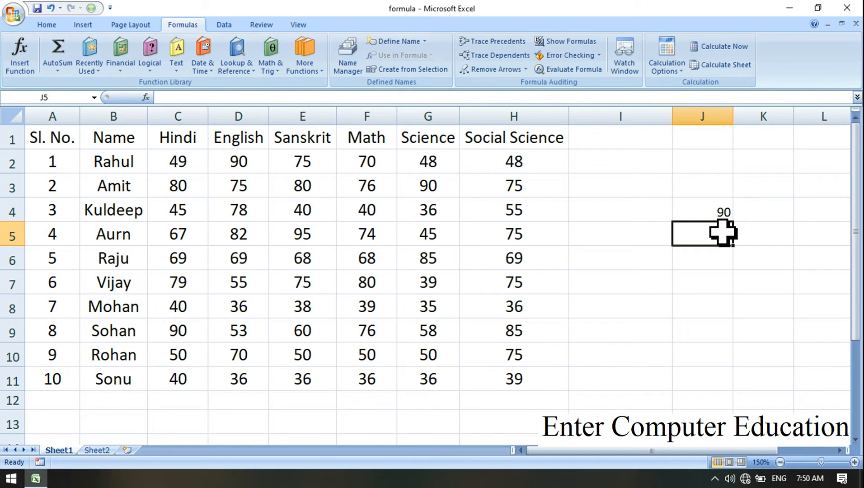
Label cell I4 as MAX and cell I5 as MIN beside the results column.
{"action": "left_click", "coordinate": [667, 215]}
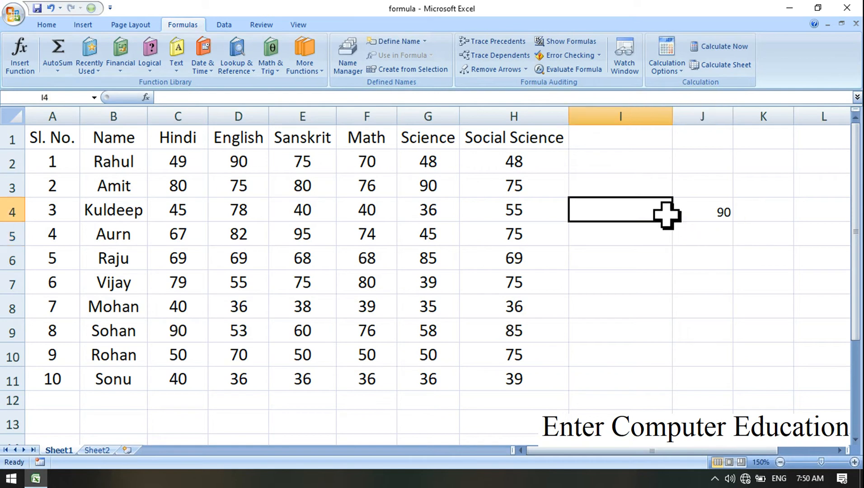
{"action": "type", "text": "MAX"}
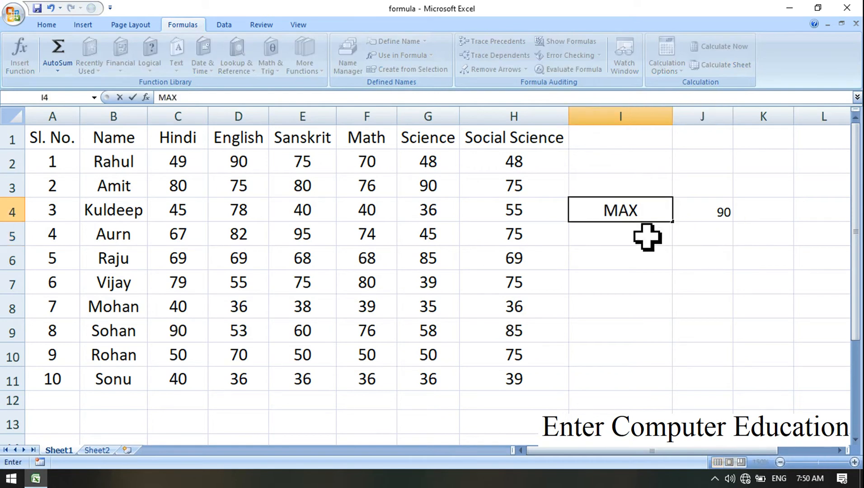
{"action": "left_click", "coordinate": [646, 234]}
{"action": "type", "text": "MIN"}
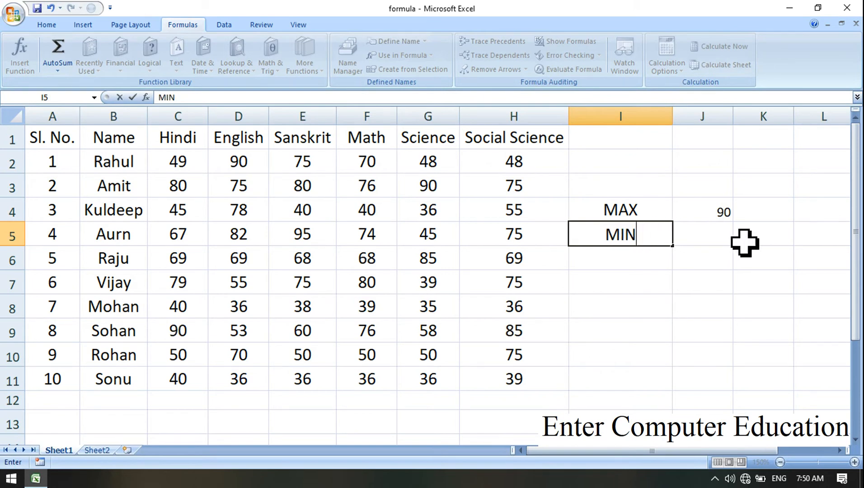
Enter the formula =MIN(D2:D11) in cell J5 to find the lowest English mark.
{"action": "left_click", "coordinate": [708, 227]}
{"action": "type", "text": "=MIN("}
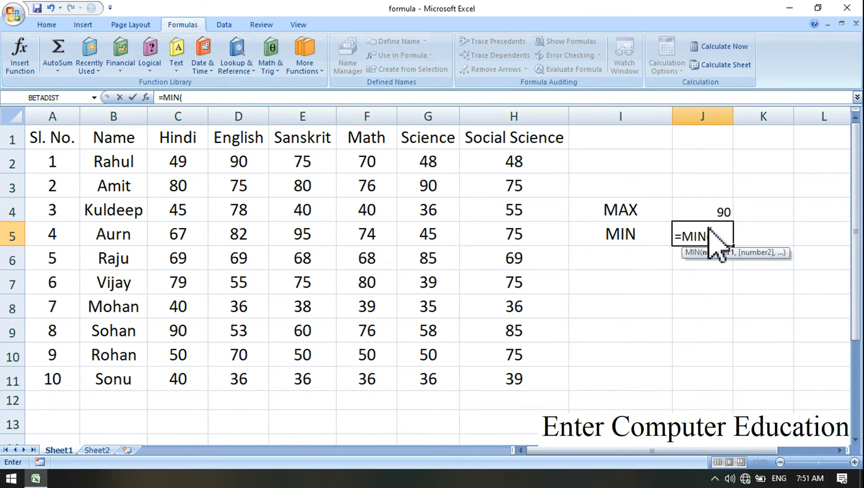
{"action": "left_click_drag", "start_coordinate": [238, 160], "coordinate": [259, 375]}
{"action": "type", "text": ")"}
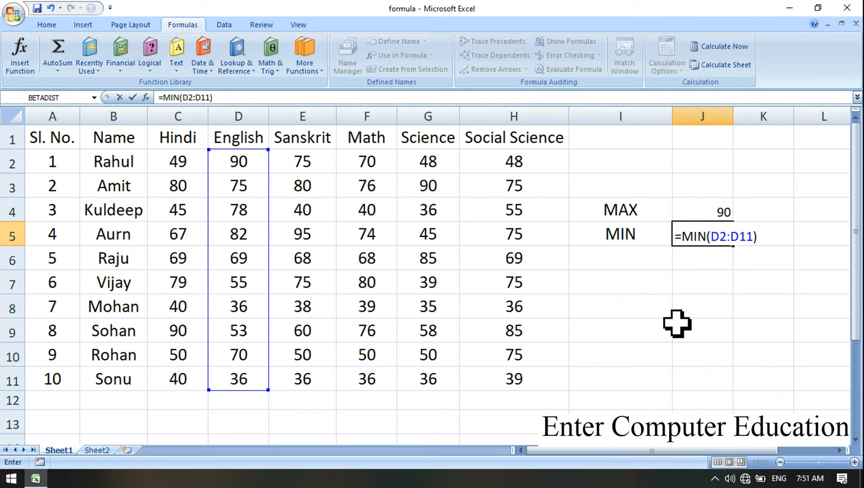
{"action": "key", "text": "Return"}
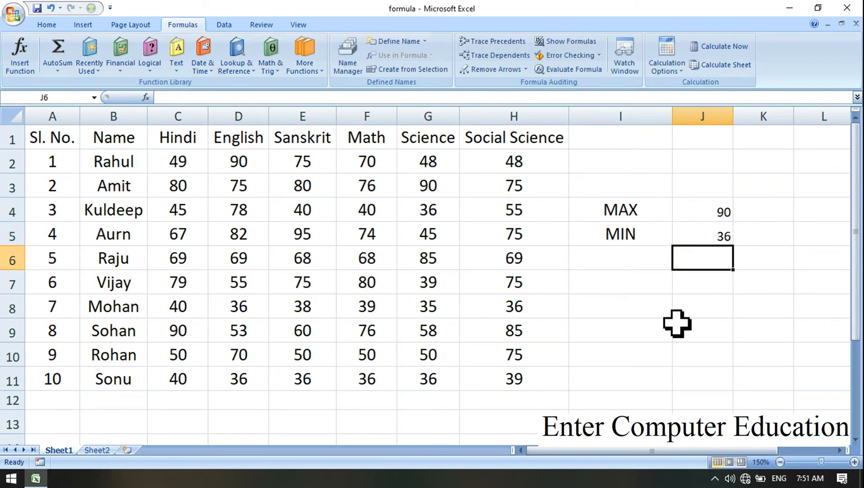
Check the range references in the MAX and MIN formulas in cells J4 and J5.
{"action": "left_click", "coordinate": [701, 214]}
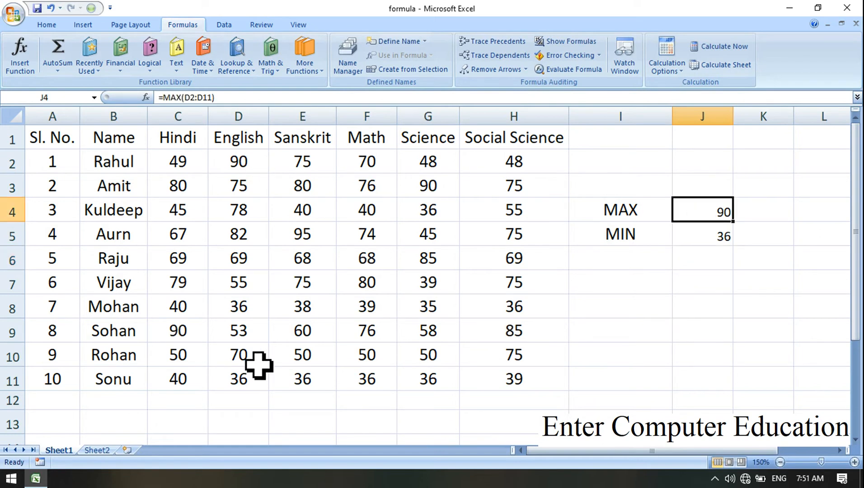
{"action": "left_click", "coordinate": [714, 239]}
{"action": "right_click", "coordinate": [704, 233]}
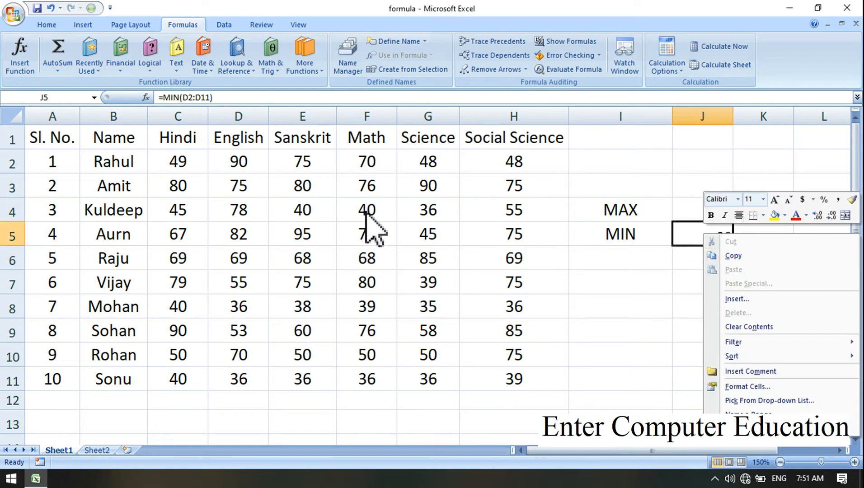
{"action": "left_click", "coordinate": [641, 298]}
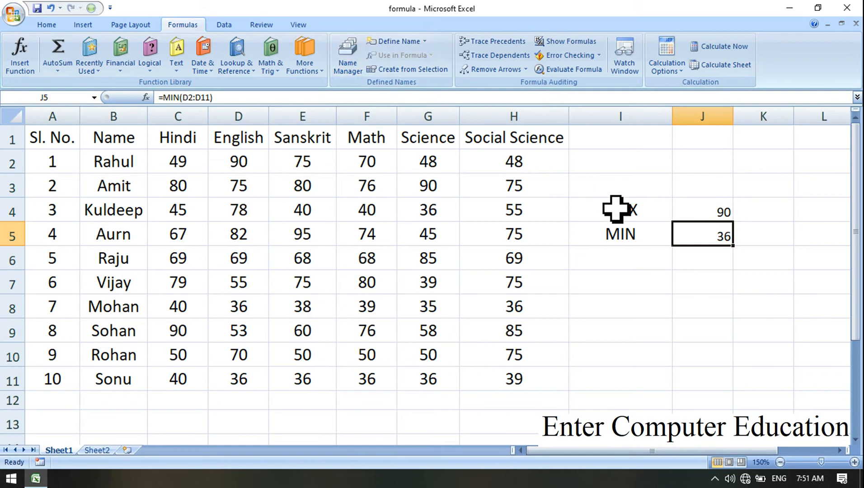
Clear the MAX and MIN labels and formulas from cells I4:J6.
{"action": "left_click_drag", "start_coordinate": [617, 209], "coordinate": [718, 263]}
{"action": "key", "text": "Delete"}
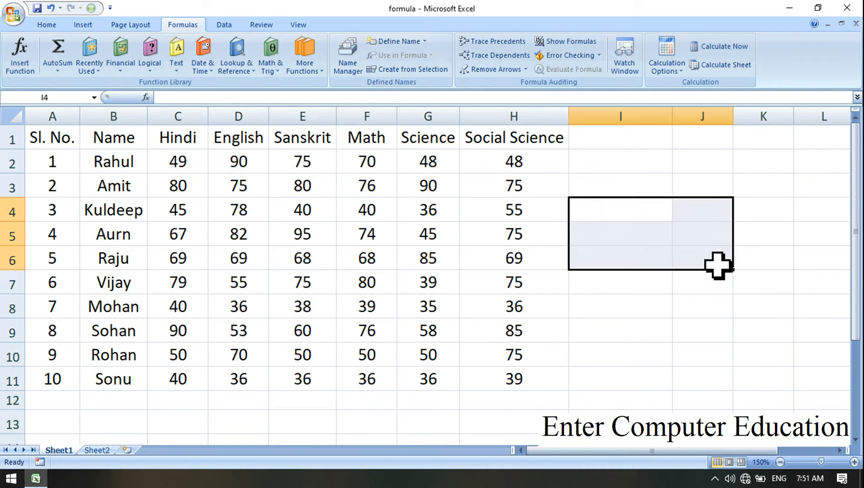
{"action": "left_click", "coordinate": [661, 231]}
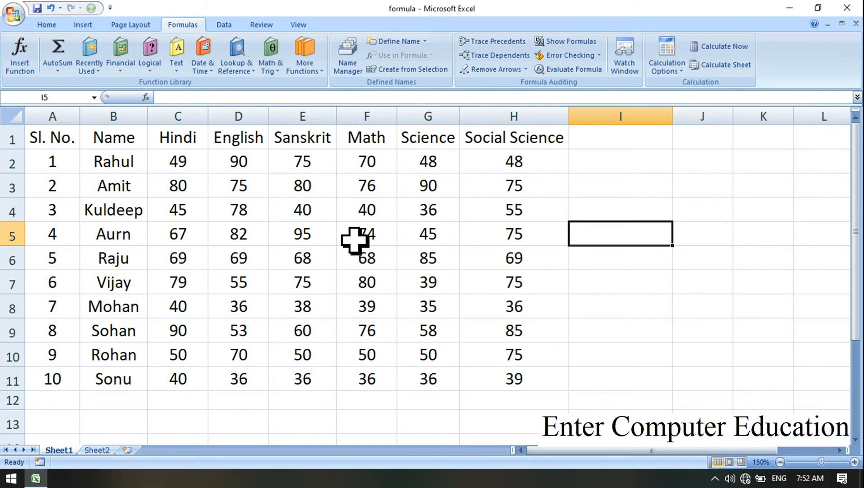
Select the Science column G1:G11 and examine the New Name settings for that range without creating a name.
{"action": "left_click_drag", "start_coordinate": [440, 138], "coordinate": [427, 376]}
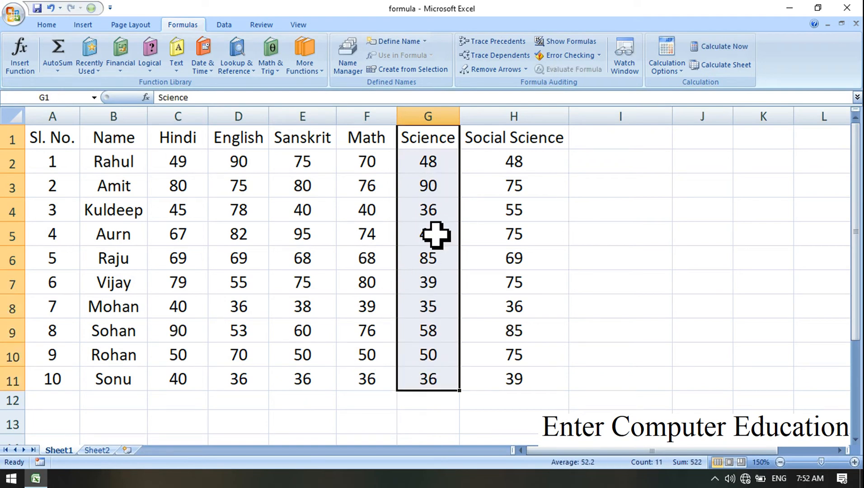
{"action": "right_click", "coordinate": [418, 186]}
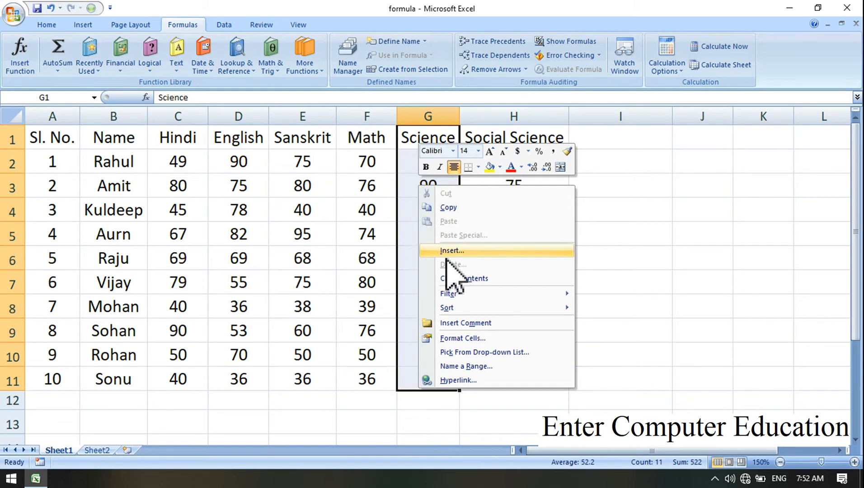
{"action": "left_click", "coordinate": [478, 367]}
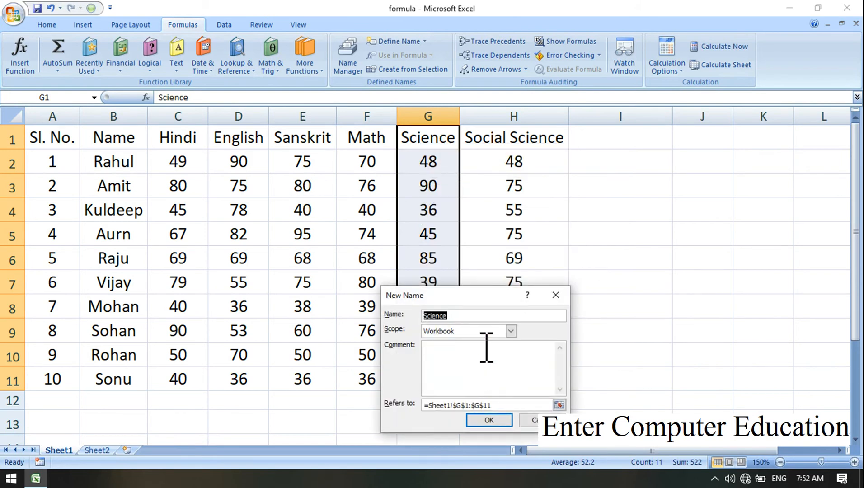
{"action": "left_click_drag", "start_coordinate": [465, 298], "coordinate": [573, 109]}
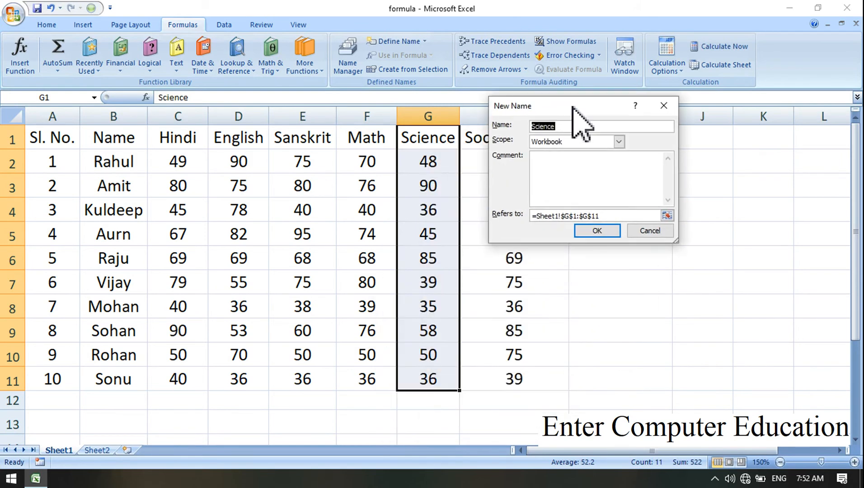
{"action": "mouse_move", "coordinate": [568, 101]}
{"action": "left_mouse_down"}
{"action": "mouse_move", "coordinate": [534, 111]}
{"action": "mouse_move", "coordinate": [559, 110]}
{"action": "left_mouse_up"}
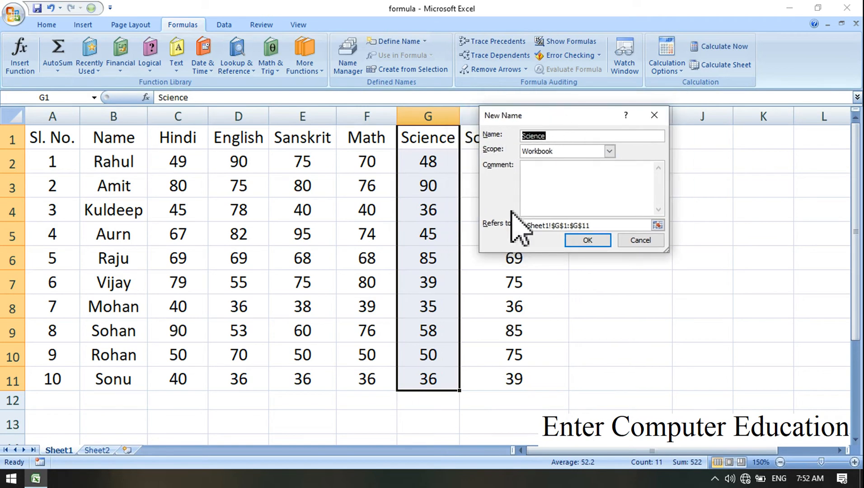
{"action": "left_click", "coordinate": [663, 119]}
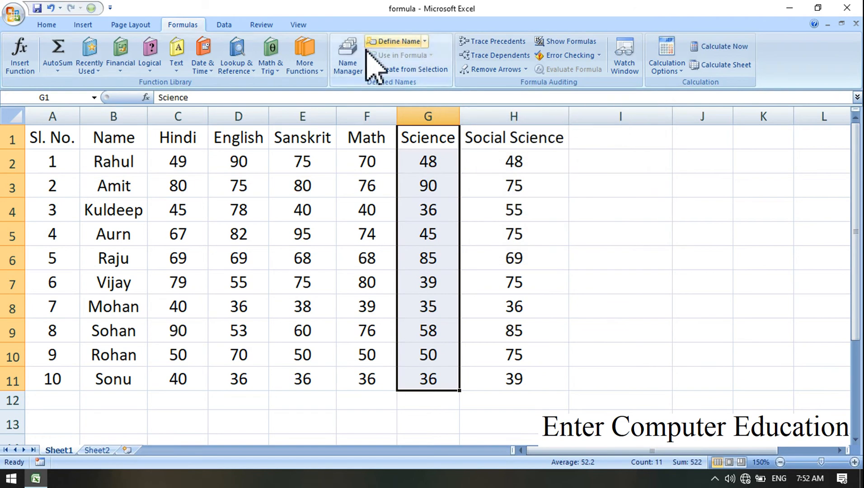
{"action": "left_click", "coordinate": [399, 45]}
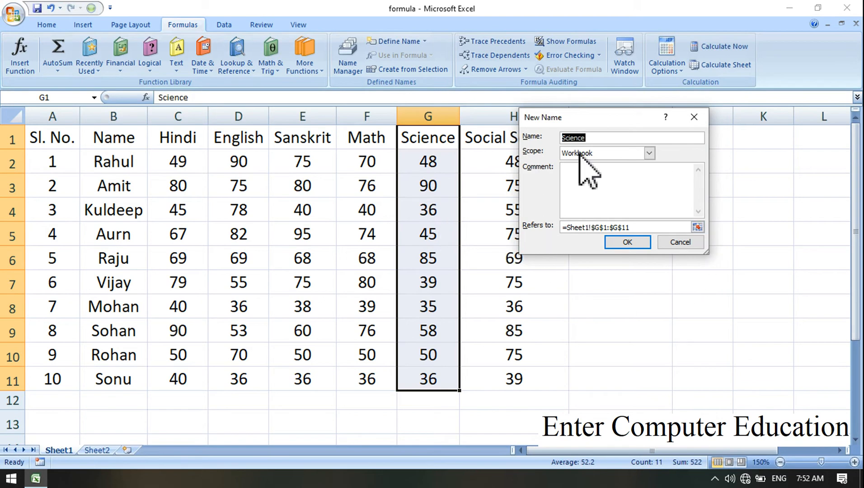
{"action": "left_click", "coordinate": [694, 117]}
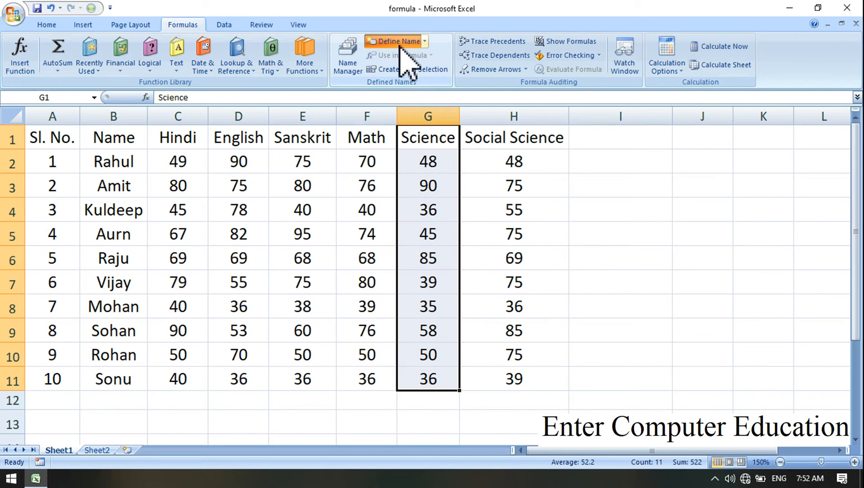
{"action": "left_click", "coordinate": [398, 41]}
{"action": "left_click", "coordinate": [693, 118]}
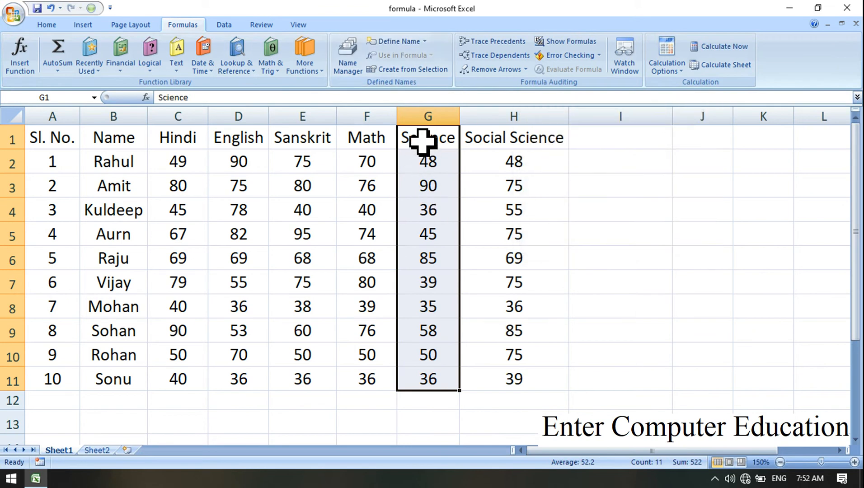
Define the workbook-scoped name Science for the range G1:G11 on Sheet1, reselecting the cells it refers to.
{"action": "right_click", "coordinate": [425, 277]}
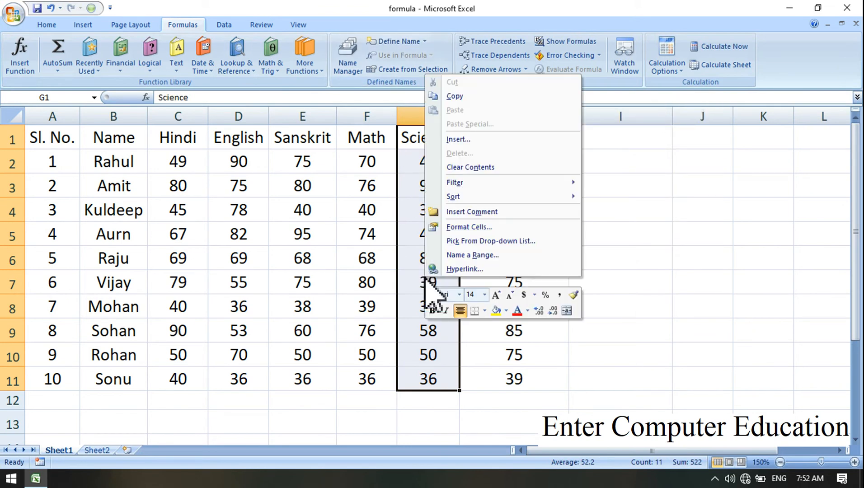
{"action": "left_click", "coordinate": [484, 256]}
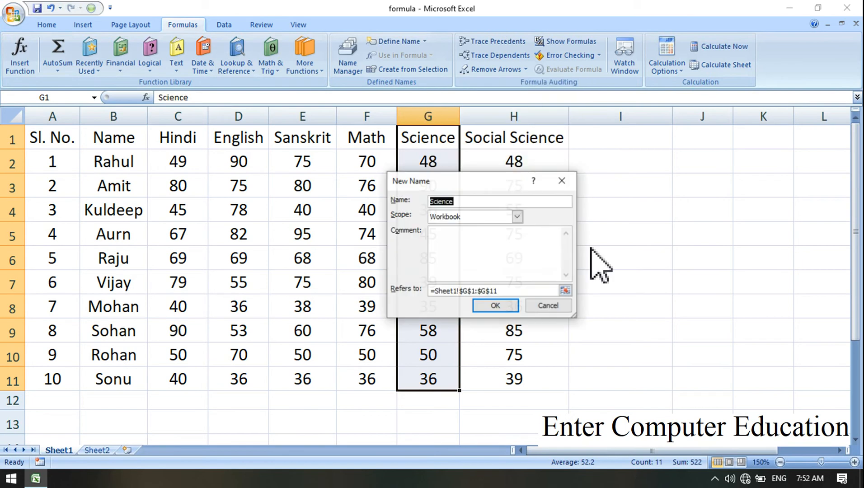
{"action": "left_click_drag", "start_coordinate": [456, 185], "coordinate": [561, 86]}
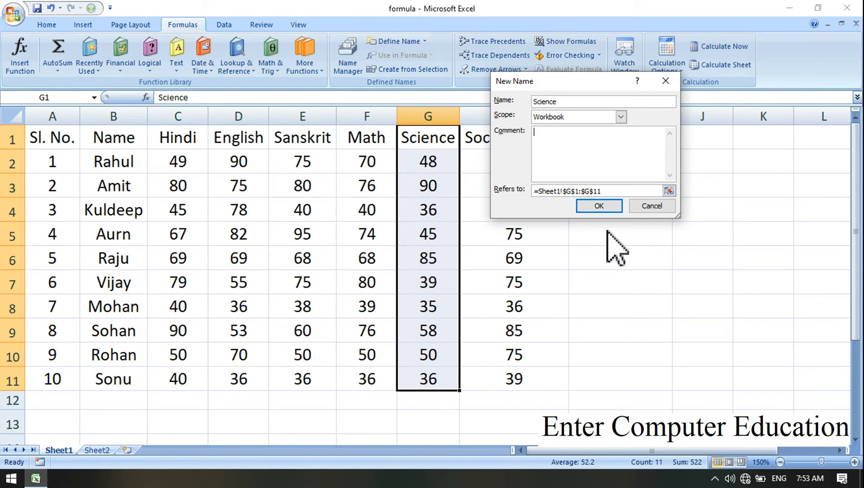
{"action": "left_click", "coordinate": [614, 192]}
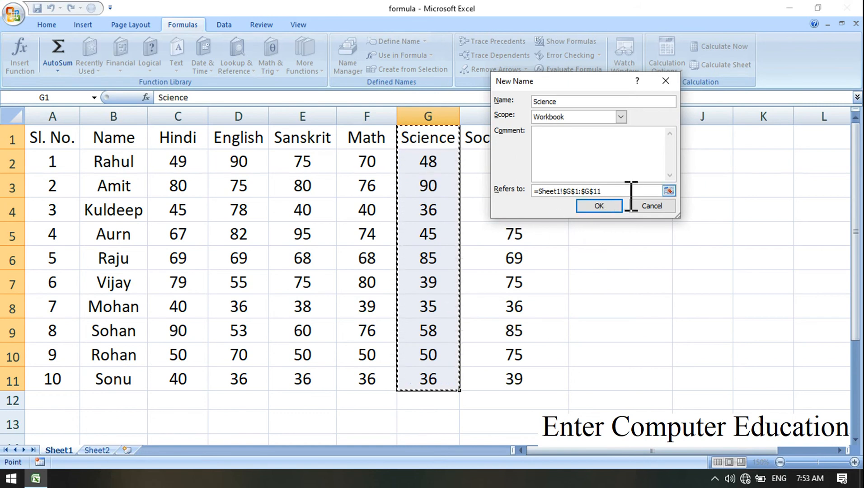
{"action": "left_click_drag", "start_coordinate": [420, 149], "coordinate": [426, 307]}
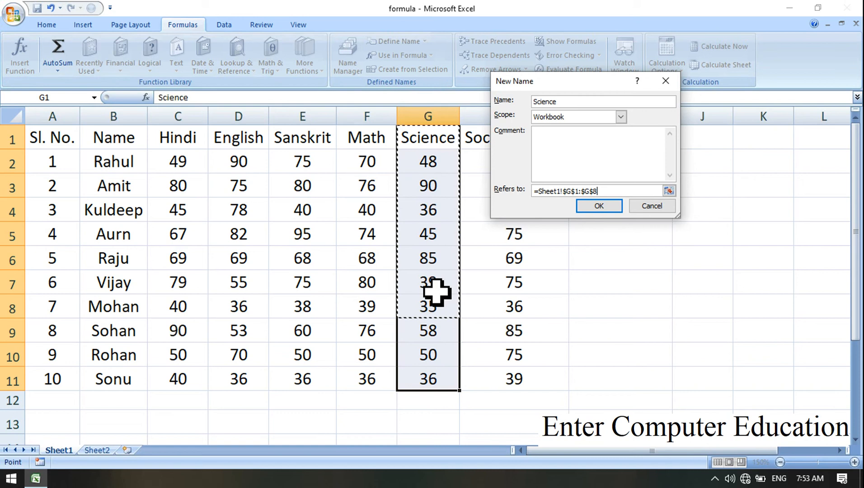
{"action": "left_click", "coordinate": [433, 138]}
{"action": "left_click_drag", "start_coordinate": [433, 139], "coordinate": [428, 380]}
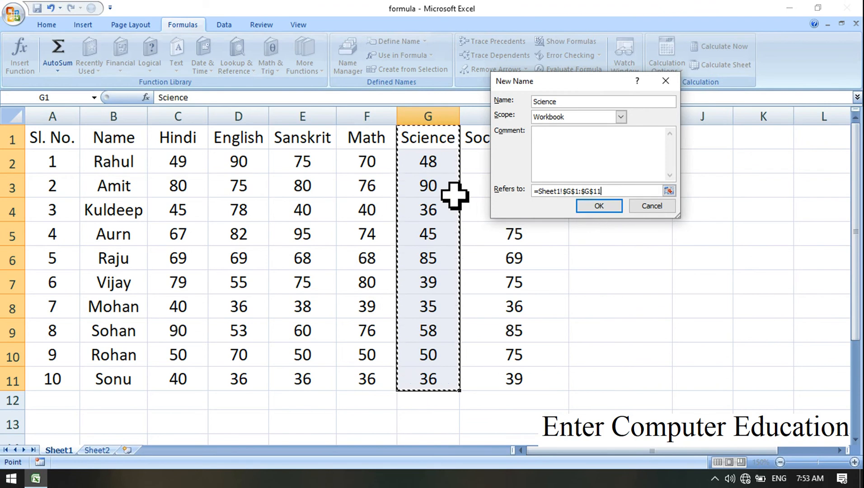
{"action": "left_click", "coordinate": [602, 208]}
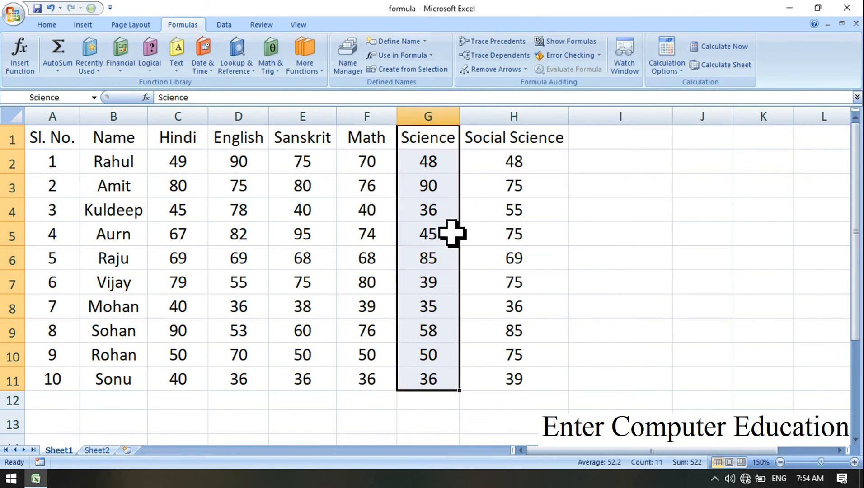
Enter the formula =MAX(Science) in cell J4 and check its result against the Science marks.
{"action": "left_click", "coordinate": [486, 203]}
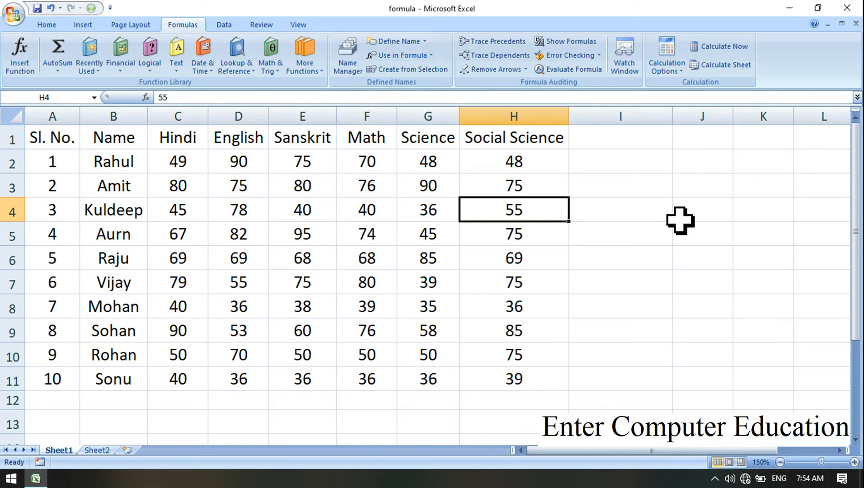
{"action": "left_click", "coordinate": [694, 212]}
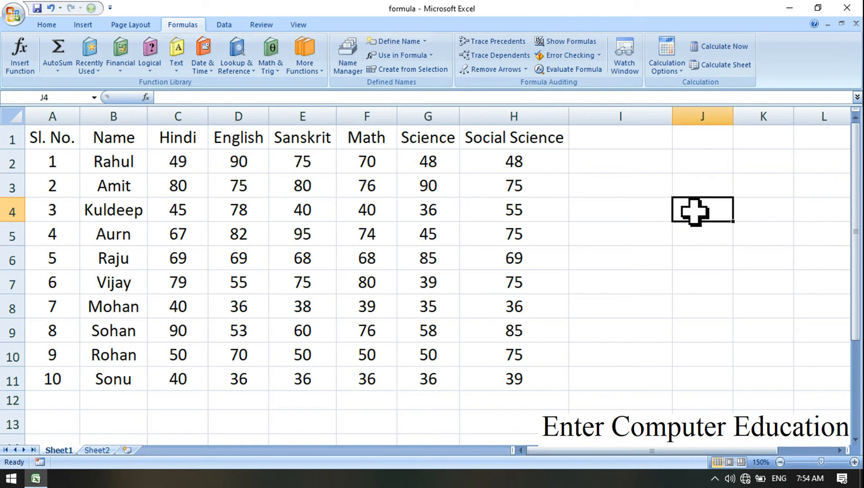
{"action": "type", "text": "="}
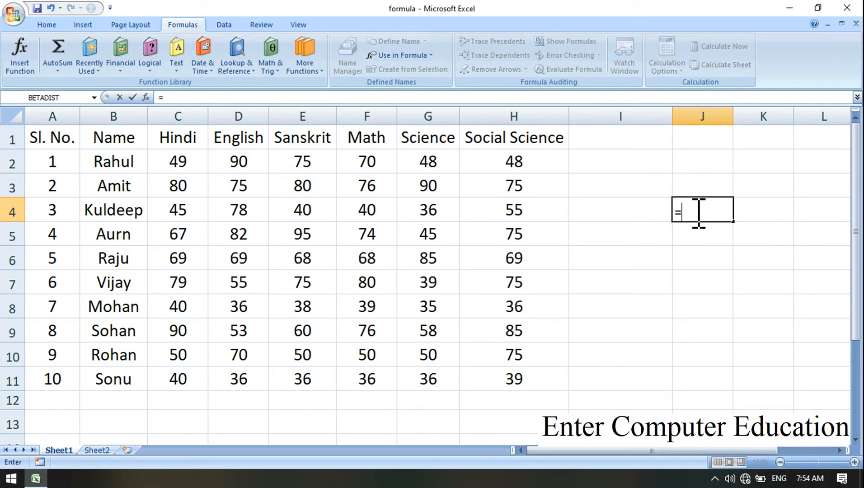
{"action": "type", "text": "MAX"}
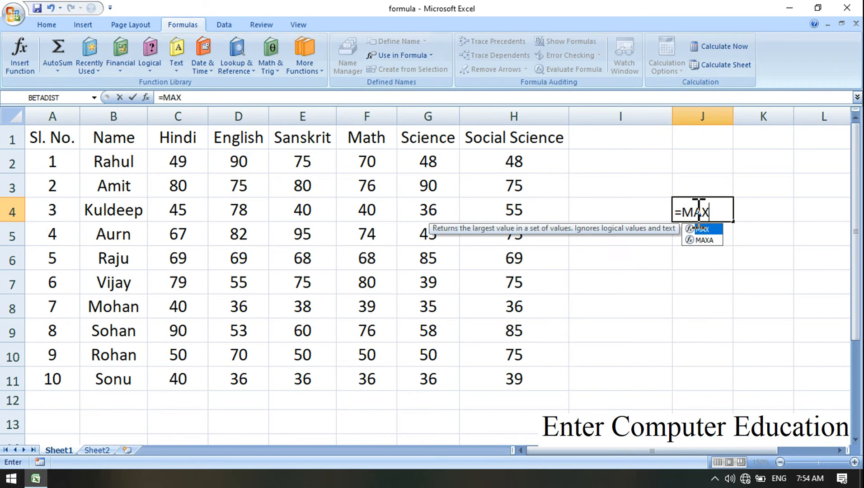
{"action": "type", "text": "("}
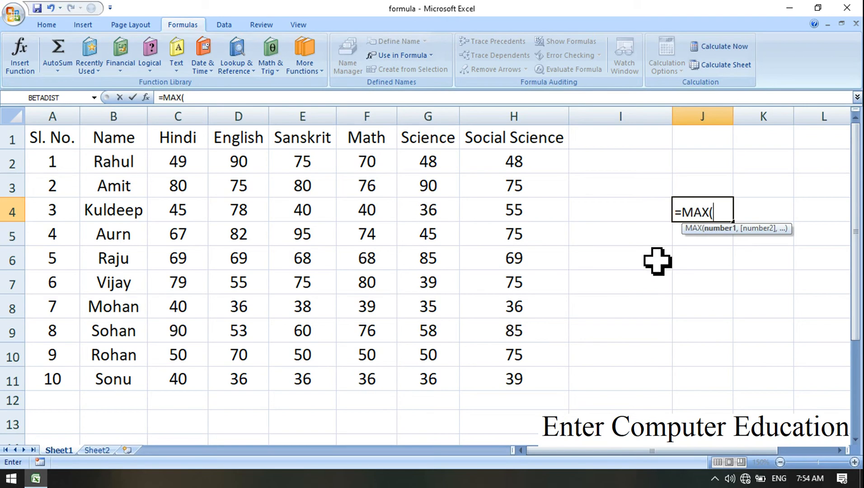
{"action": "type", "text": "SC"}
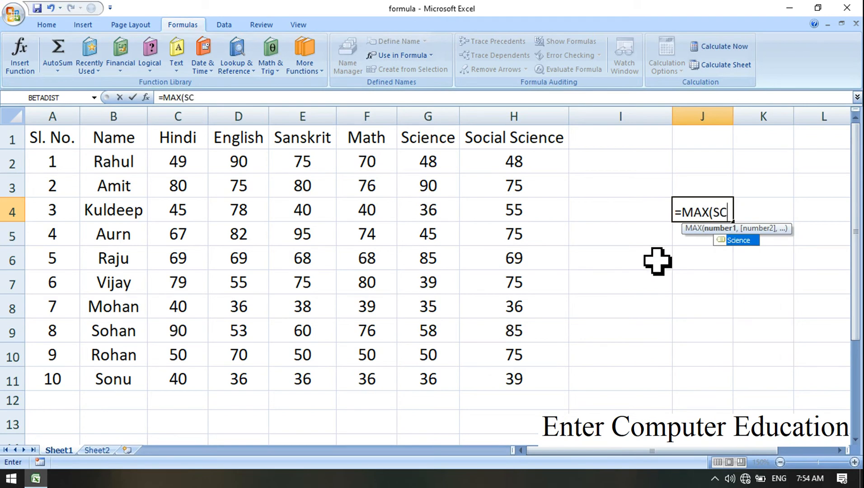
{"action": "double_click", "coordinate": [739, 241]}
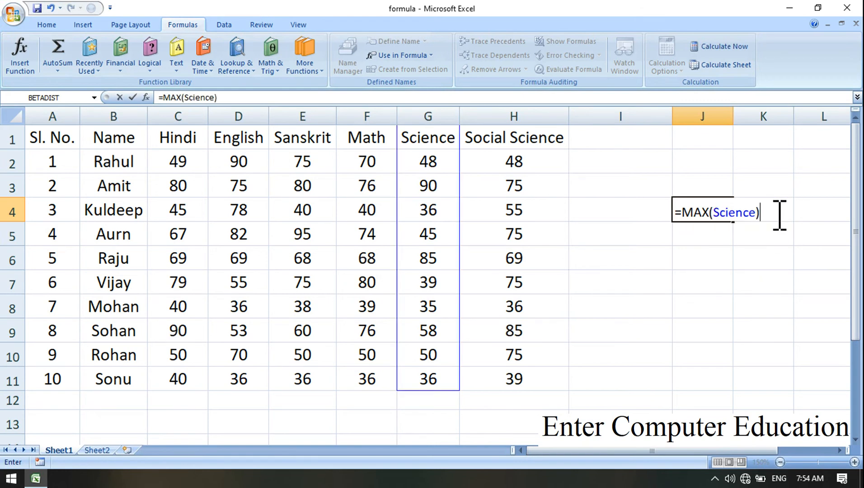
{"action": "key", "text": "Return"}
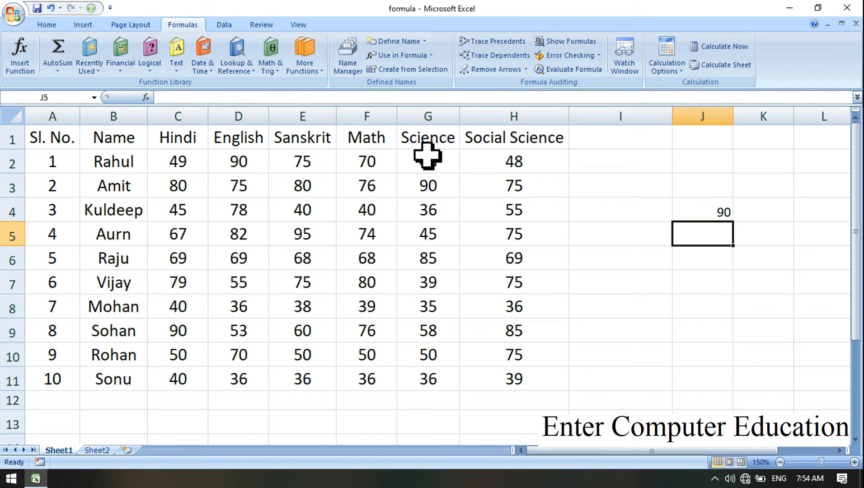
{"action": "left_click", "coordinate": [431, 188]}
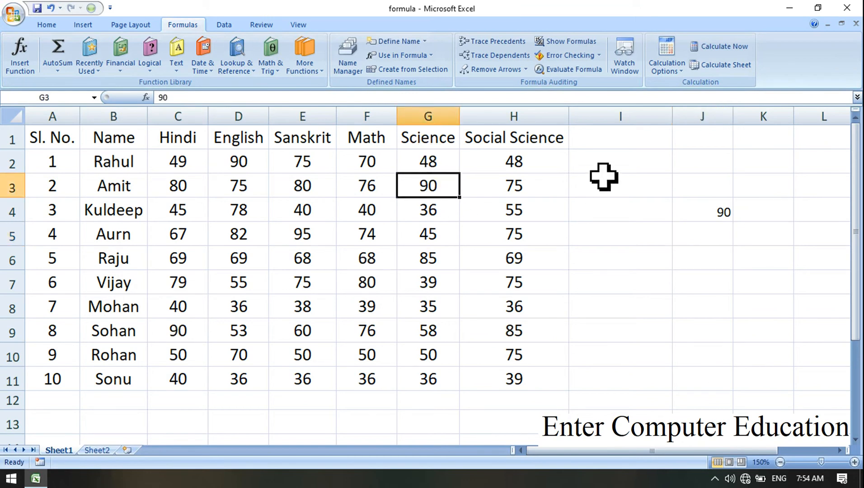
Enter a MIN formula in cell J5 using the defined name Science as its argument.
{"action": "left_click", "coordinate": [716, 236]}
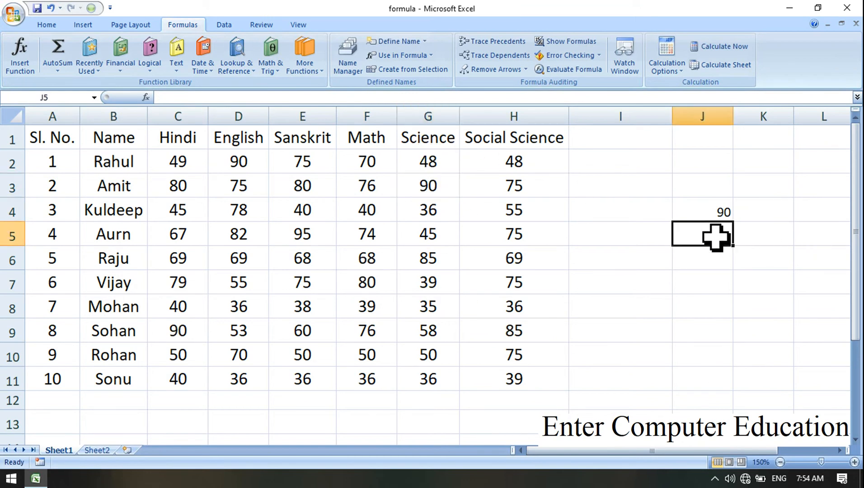
{"action": "type", "text": "="}
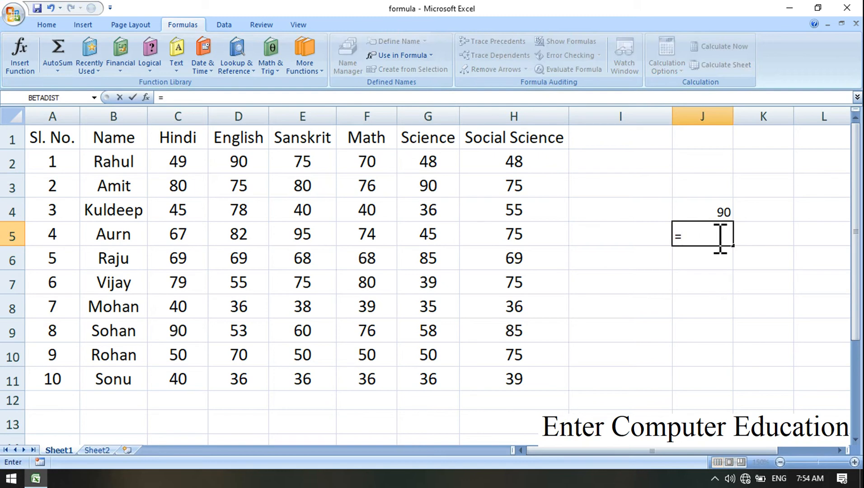
{"action": "type", "text": "MIN("}
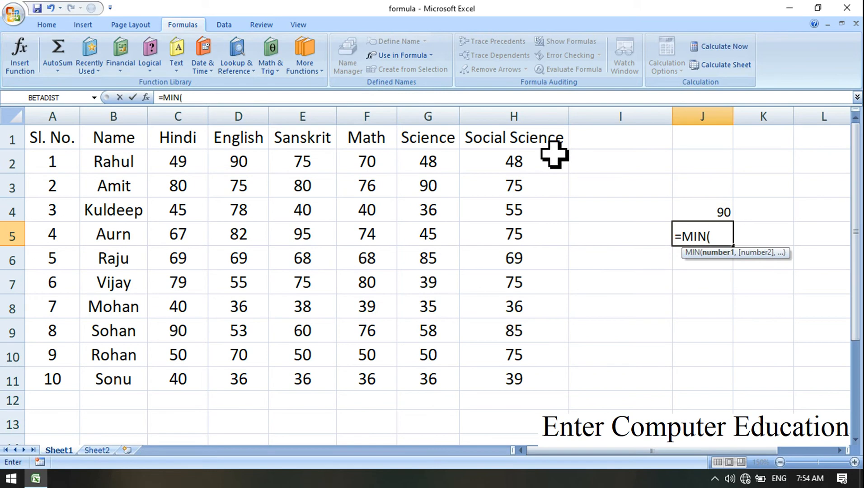
{"action": "left_click", "coordinate": [430, 57]}
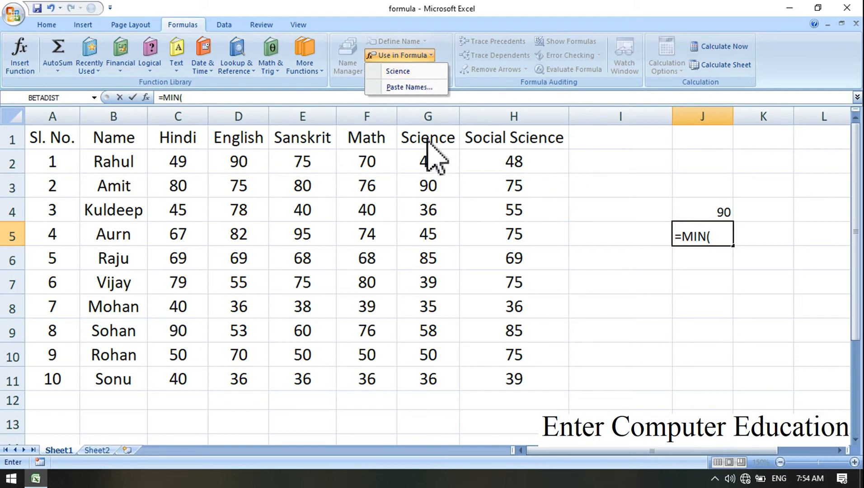
{"action": "left_click", "coordinate": [399, 73]}
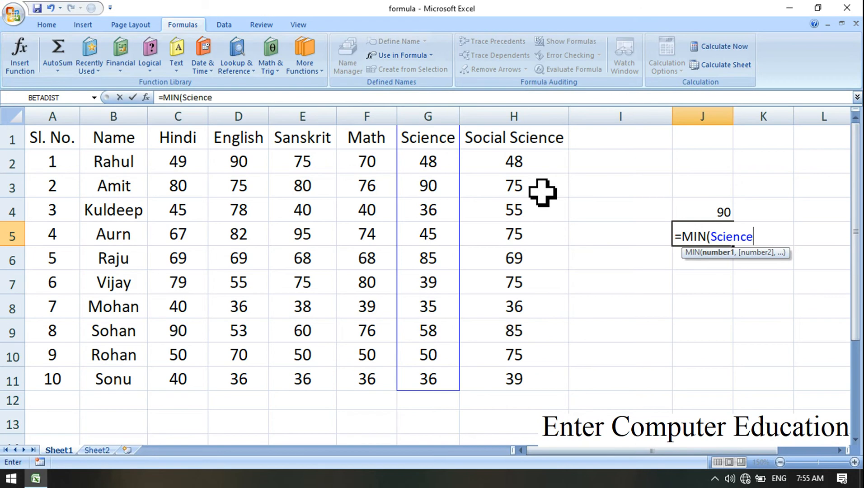
{"action": "key", "text": "Return"}
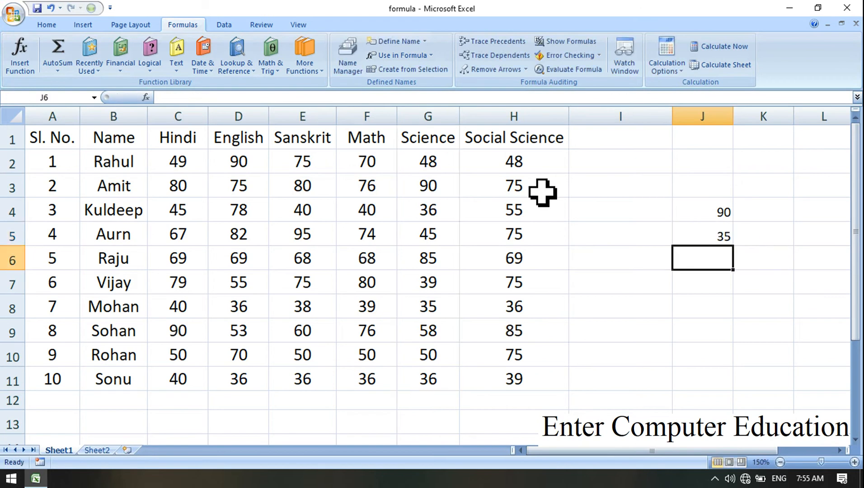
{"action": "key", "text": "alt"}
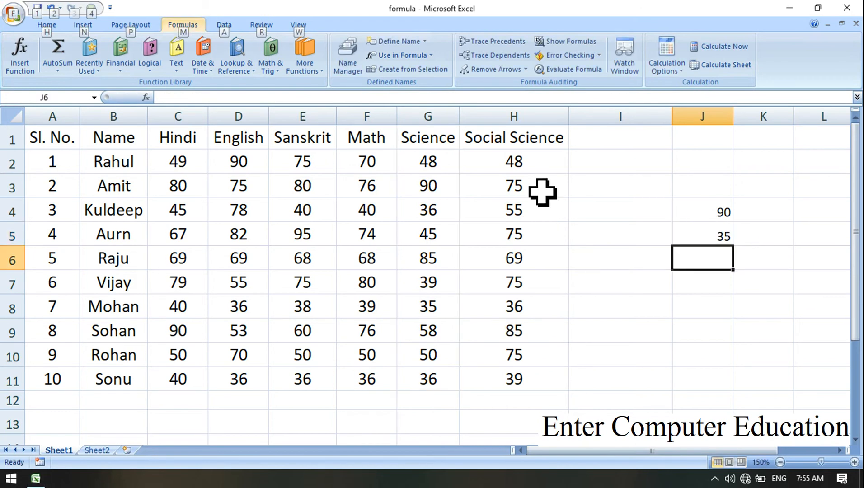
Enter the formula =SUM(Science) in cell J7 to total the Science marks.
{"action": "left_click", "coordinate": [729, 298]}
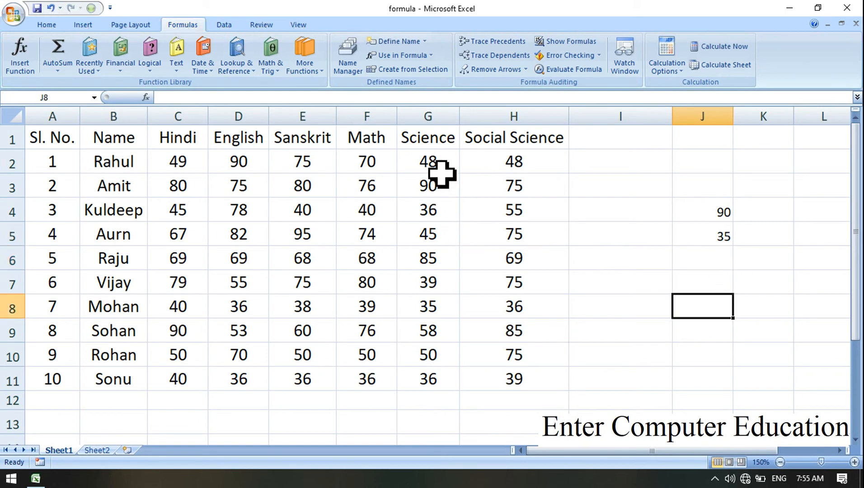
{"action": "left_click", "coordinate": [705, 281]}
{"action": "type", "text": "=SUM"}
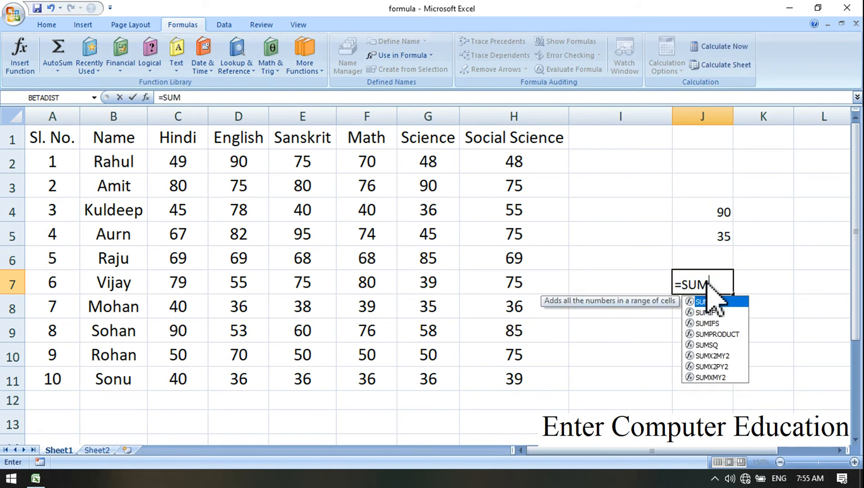
{"action": "type", "text": "("}
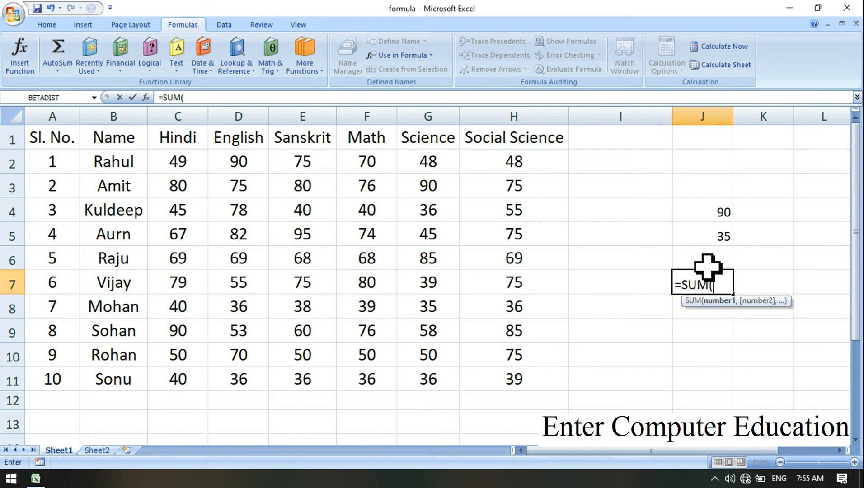
{"action": "type", "text": "SC"}
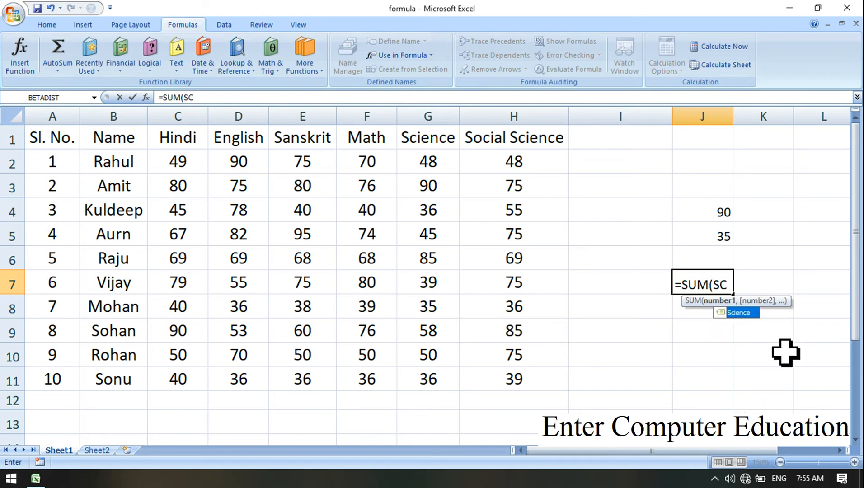
{"action": "double_click", "coordinate": [745, 314]}
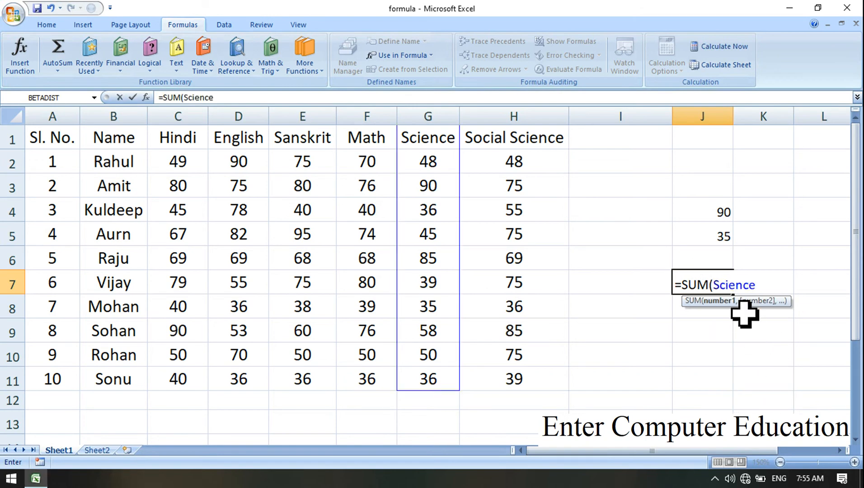
{"action": "type", "text": ")"}
{"action": "key", "text": "Return"}
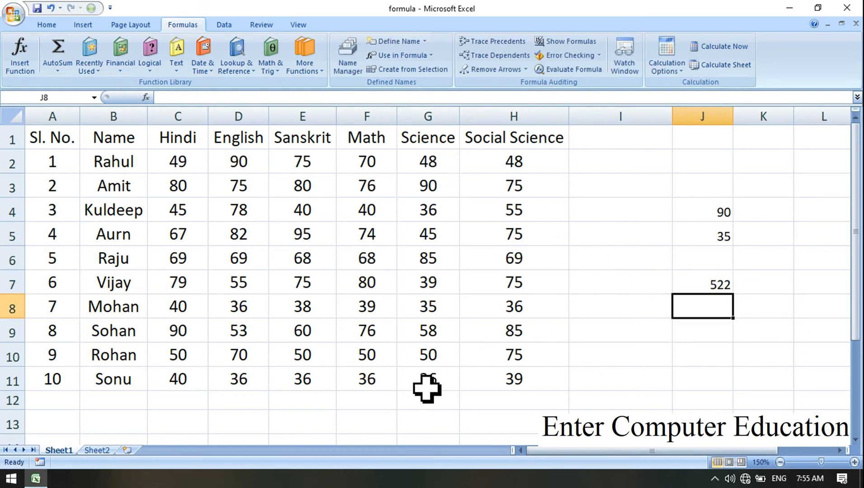
{"action": "left_click", "coordinate": [448, 410]}
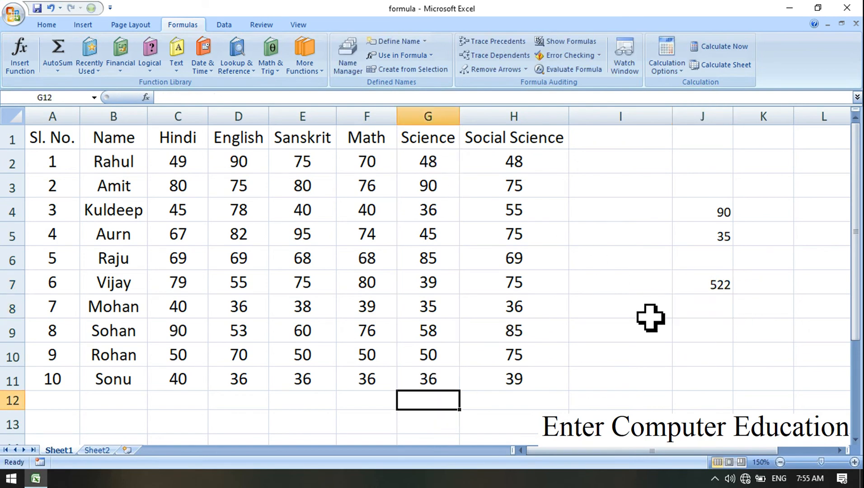
Clear the SUM formula from J7 and the MAX and MIN formulas from J4:J6.
{"action": "left_click", "coordinate": [714, 283]}
{"action": "key", "text": "Delete"}
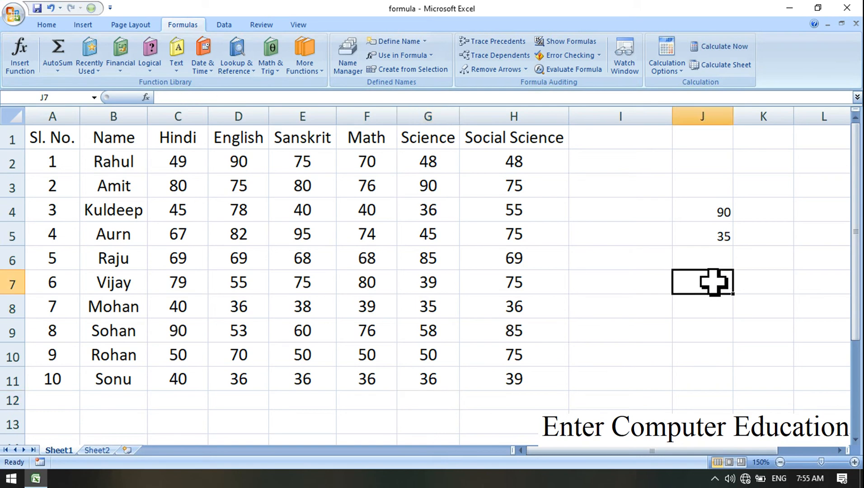
{"action": "left_click_drag", "start_coordinate": [716, 212], "coordinate": [716, 256]}
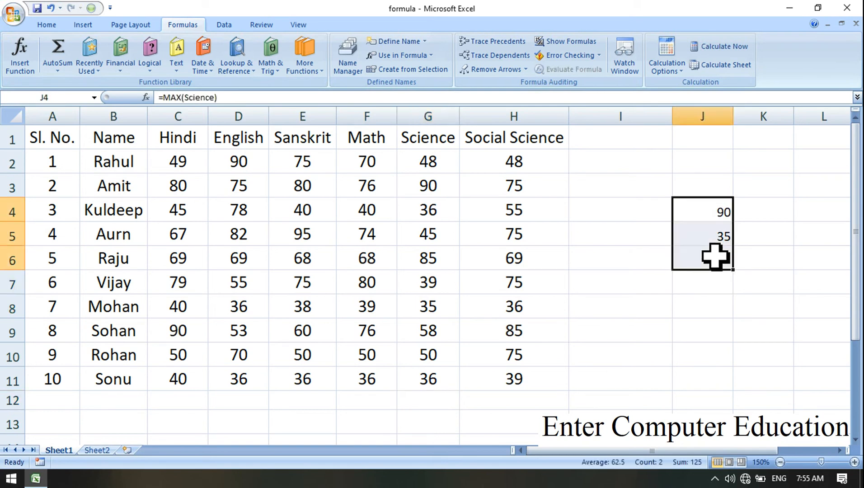
{"action": "key", "text": "Delete"}
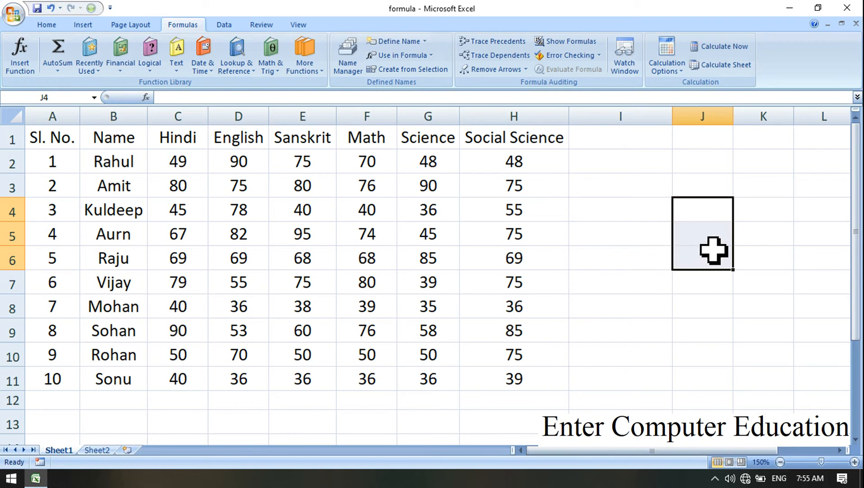
Examine the workbook's defined names in the Name Manager, including the range and scope of Science.
{"action": "left_click", "coordinate": [715, 236]}
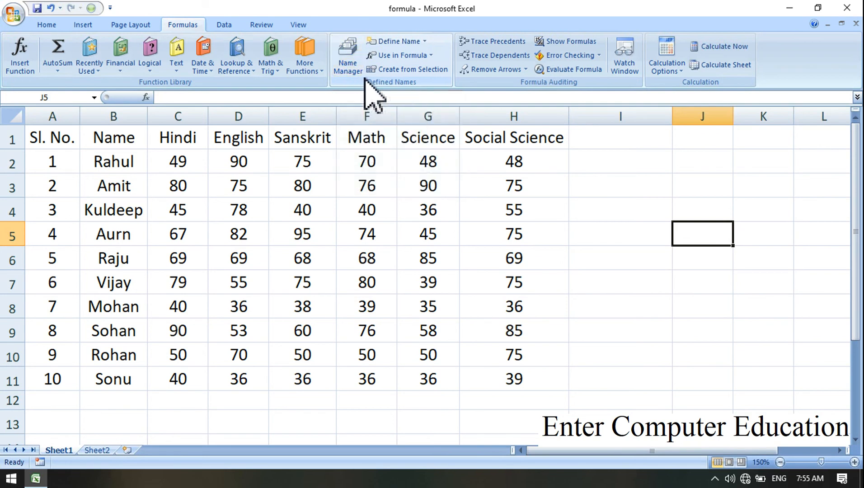
{"action": "left_click", "coordinate": [353, 71]}
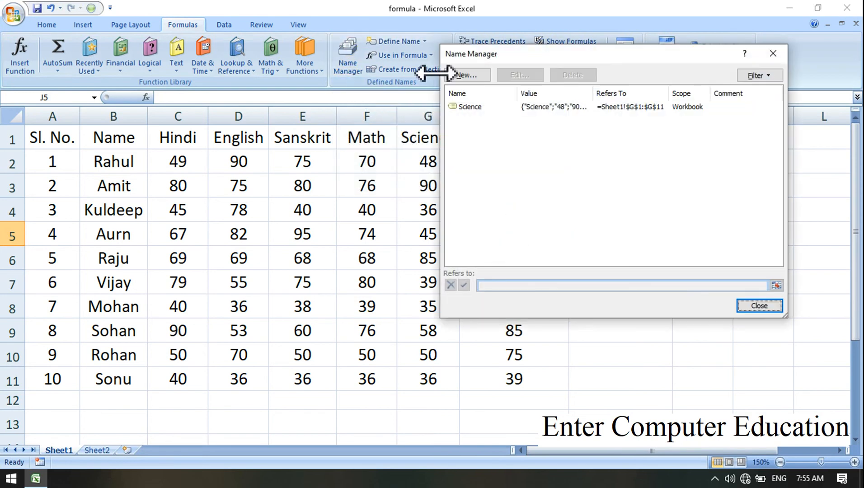
{"action": "left_click_drag", "start_coordinate": [636, 68], "coordinate": [600, 137]}
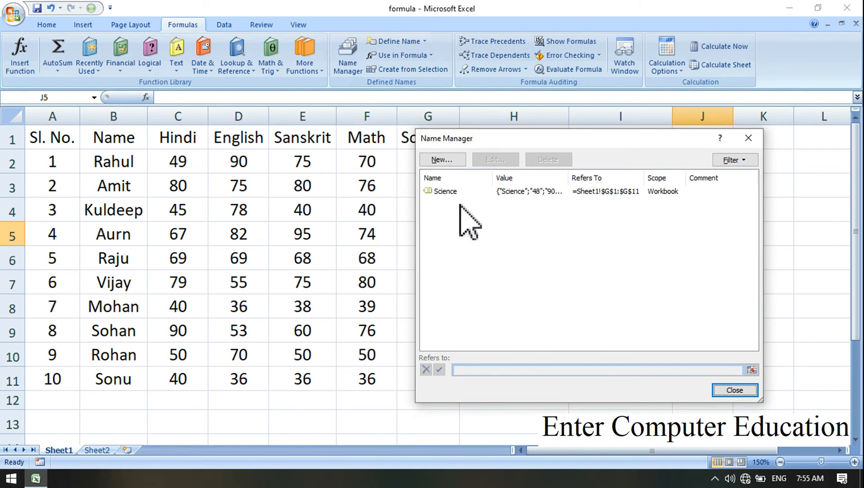
{"action": "left_click", "coordinate": [749, 138]}
Define the workbook-scoped name English for the range D1:D11 on Sheet1.
{"action": "left_click_drag", "start_coordinate": [220, 142], "coordinate": [236, 389]}
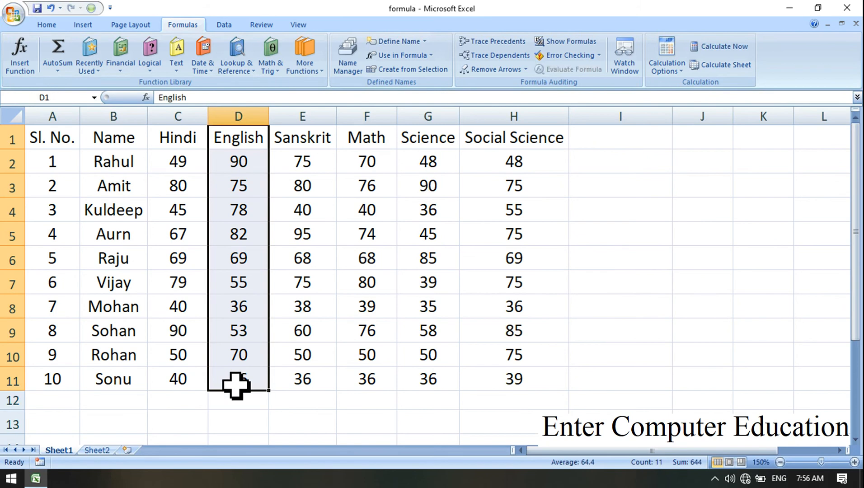
{"action": "left_click", "coordinate": [425, 42]}
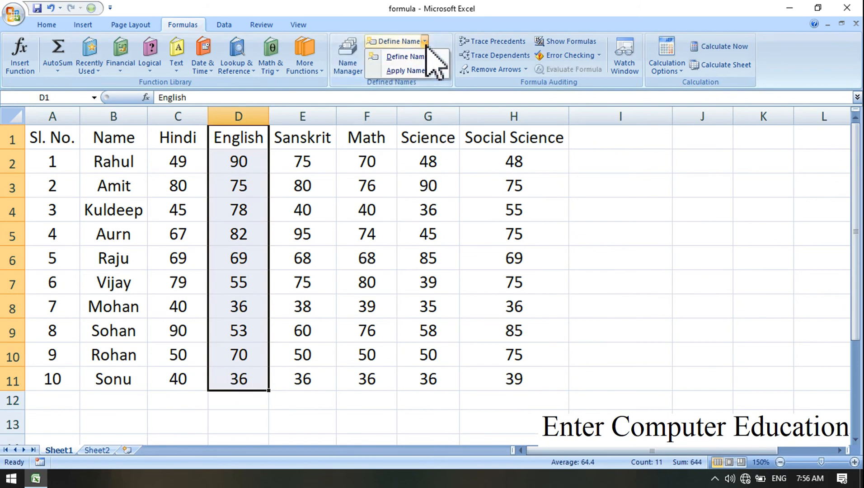
{"action": "left_click", "coordinate": [438, 57]}
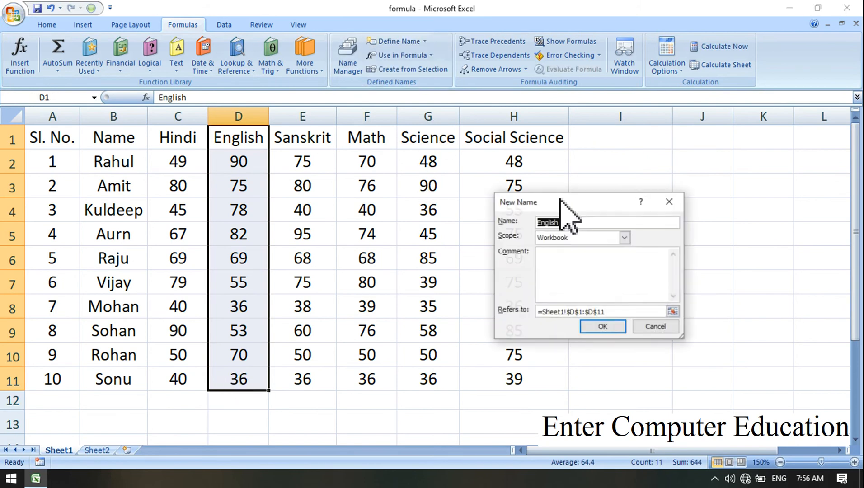
{"action": "left_click", "coordinate": [607, 326]}
{"action": "right_click", "coordinate": [429, 185]}
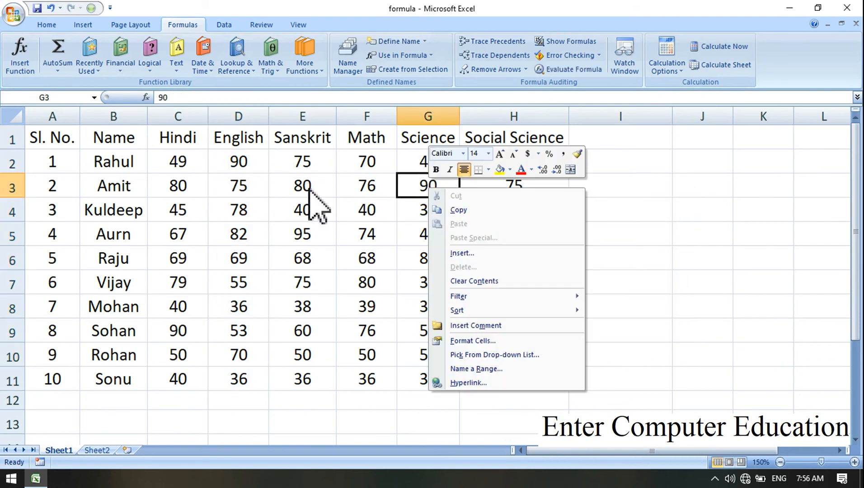
{"action": "key", "text": "Escape"}
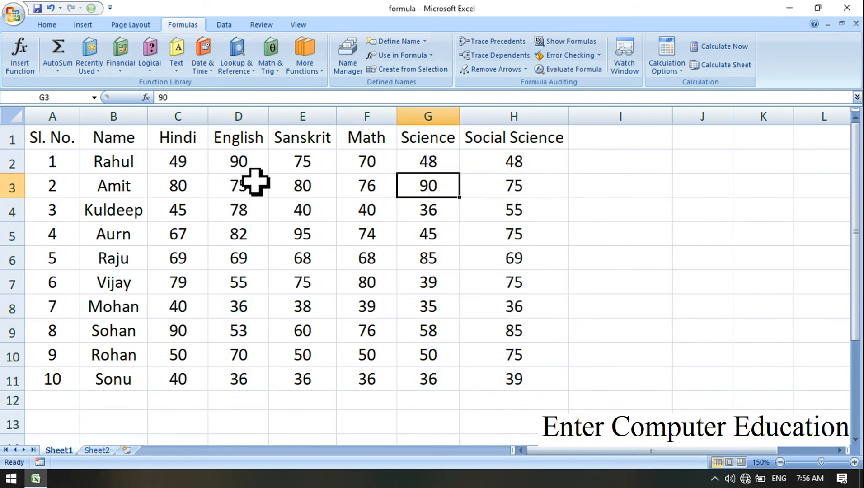
{"action": "left_click", "coordinate": [259, 189]}
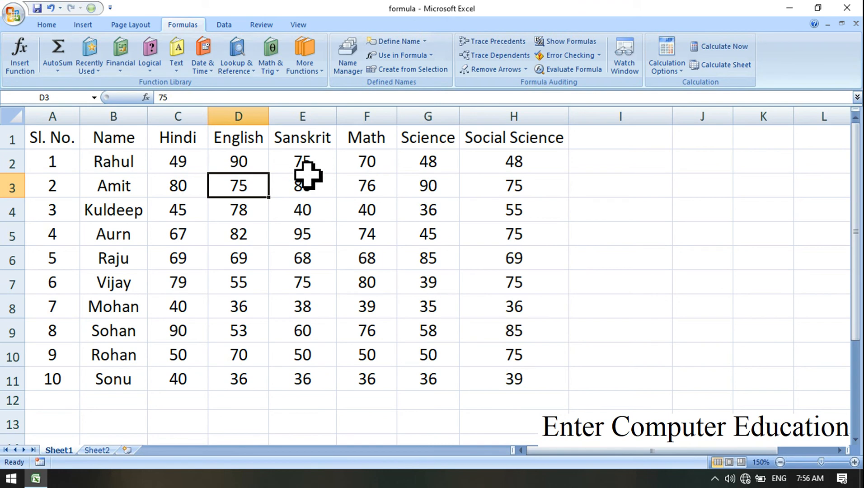
Open the Name Manager and view its New Name form without defining a name.
{"action": "left_click_drag", "start_coordinate": [185, 149], "coordinate": [209, 218]}
{"action": "left_click", "coordinate": [379, 192]}
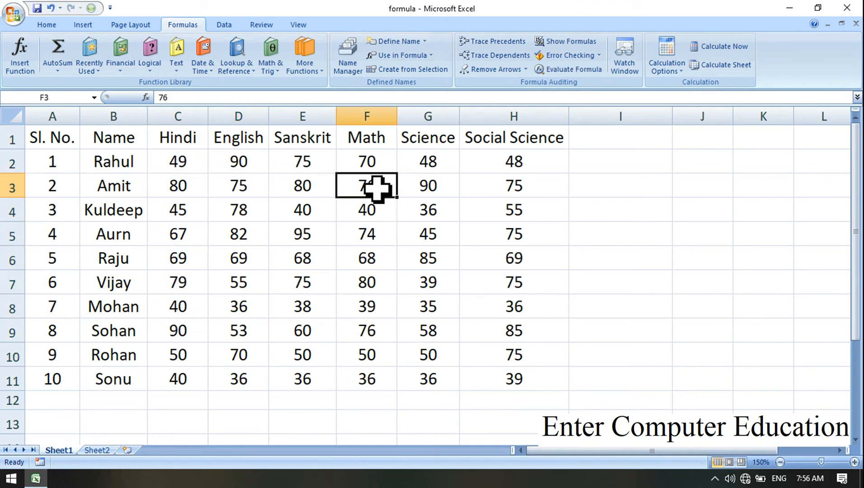
{"action": "left_click", "coordinate": [351, 71]}
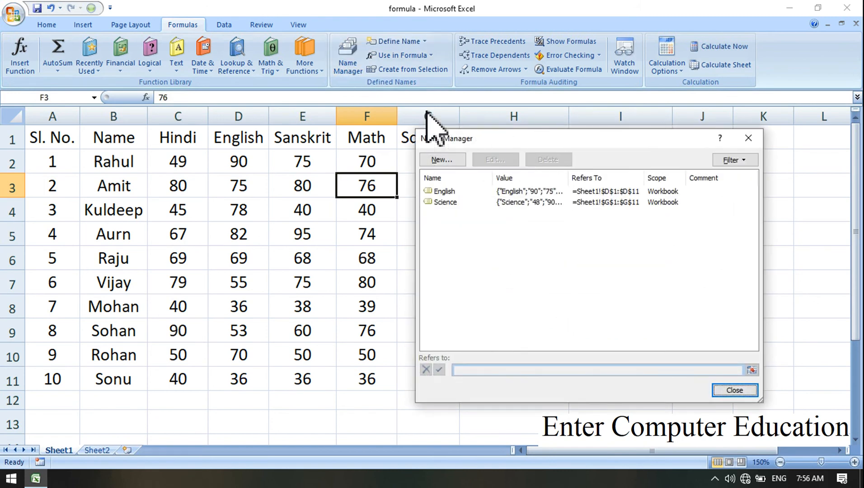
{"action": "left_click_drag", "start_coordinate": [484, 138], "coordinate": [429, 98]}
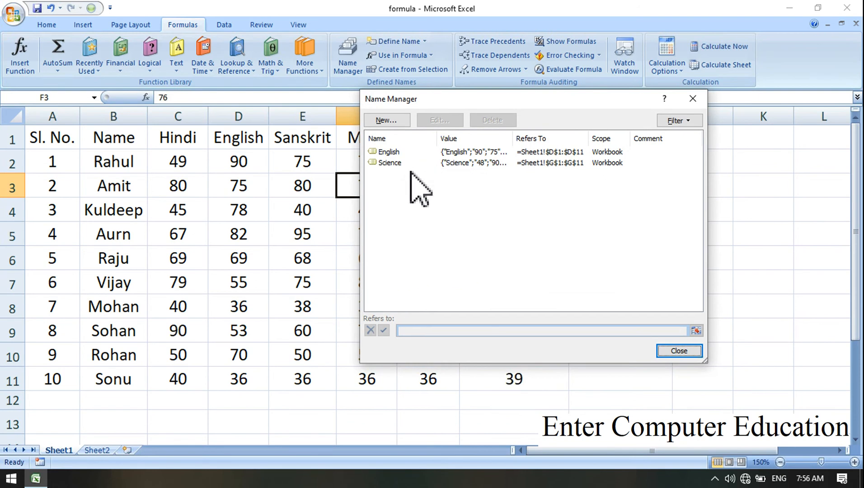
{"action": "left_click", "coordinate": [385, 121]}
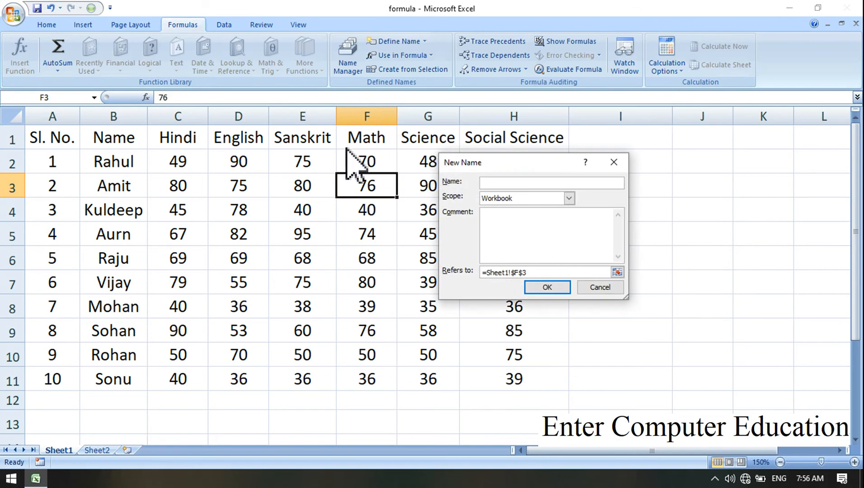
{"action": "left_click", "coordinate": [590, 287]}
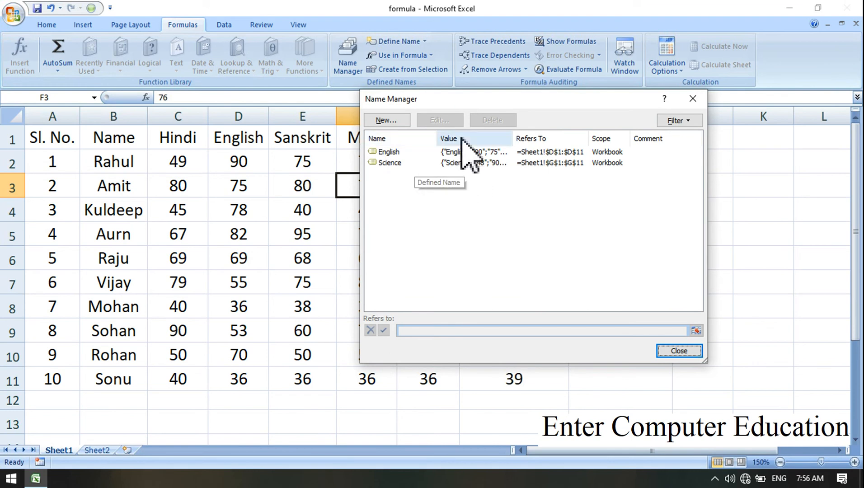
Inspect the editable definitions of the English and Science names in the Name Manager without changing them.
{"action": "left_click", "coordinate": [399, 163]}
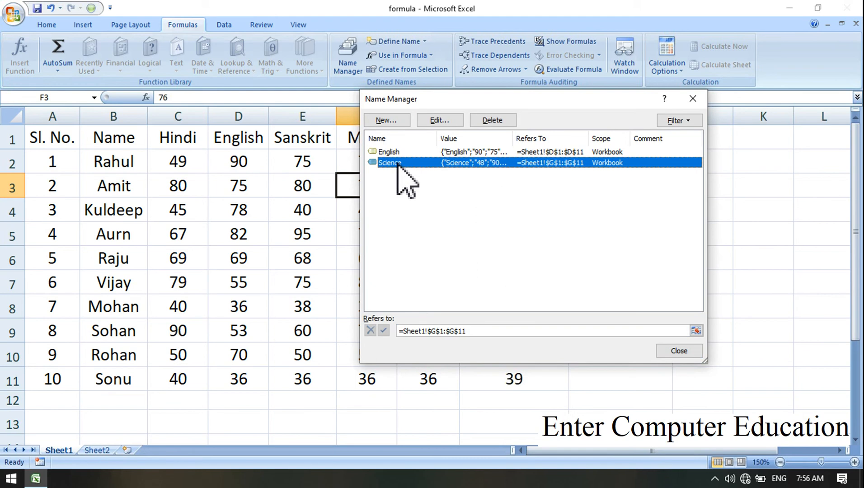
{"action": "left_click", "coordinate": [400, 154]}
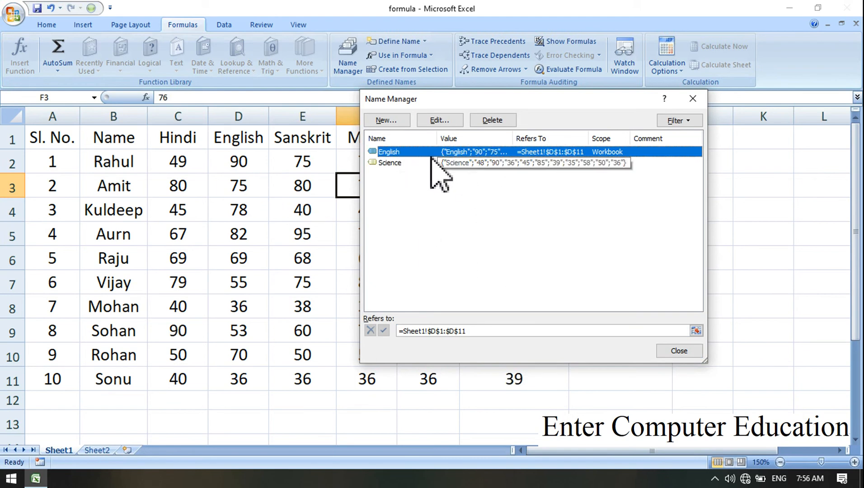
{"action": "double_click", "coordinate": [404, 152]}
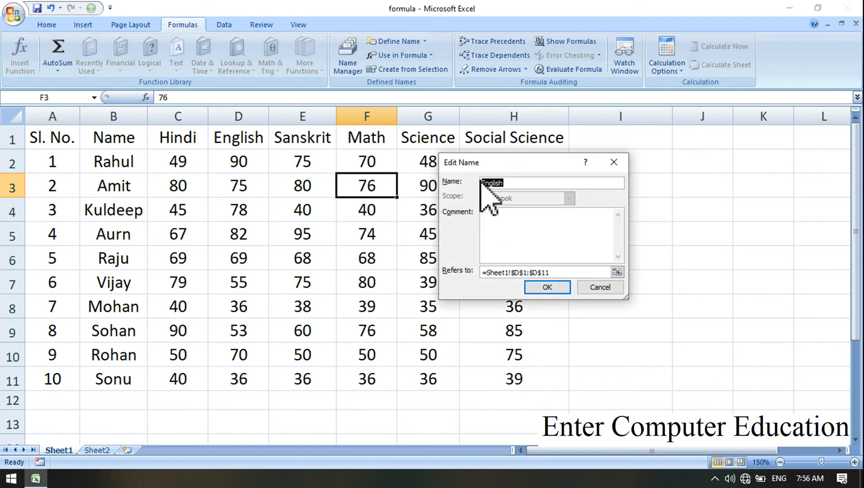
{"action": "left_click", "coordinate": [600, 287]}
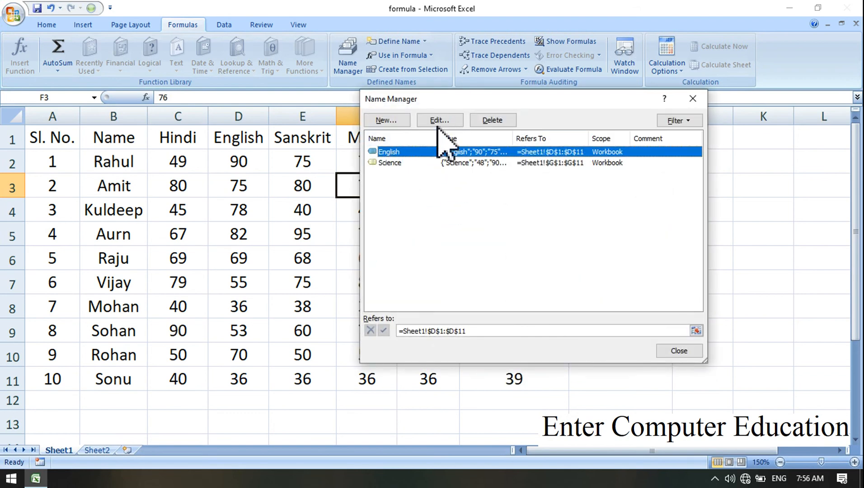
{"action": "left_click", "coordinate": [440, 203]}
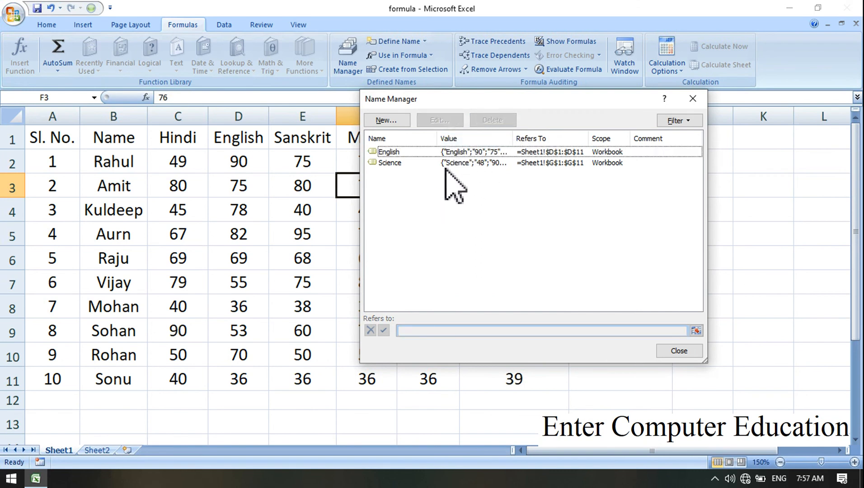
{"action": "left_click", "coordinate": [405, 164]}
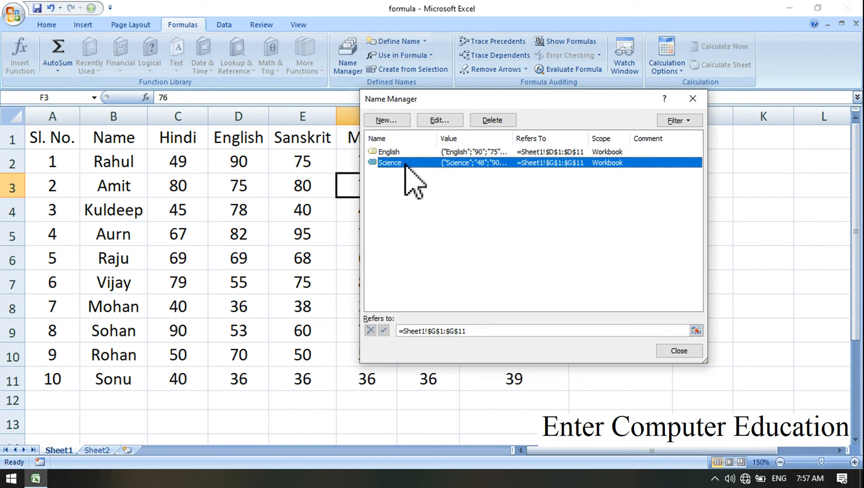
{"action": "left_click", "coordinate": [447, 121]}
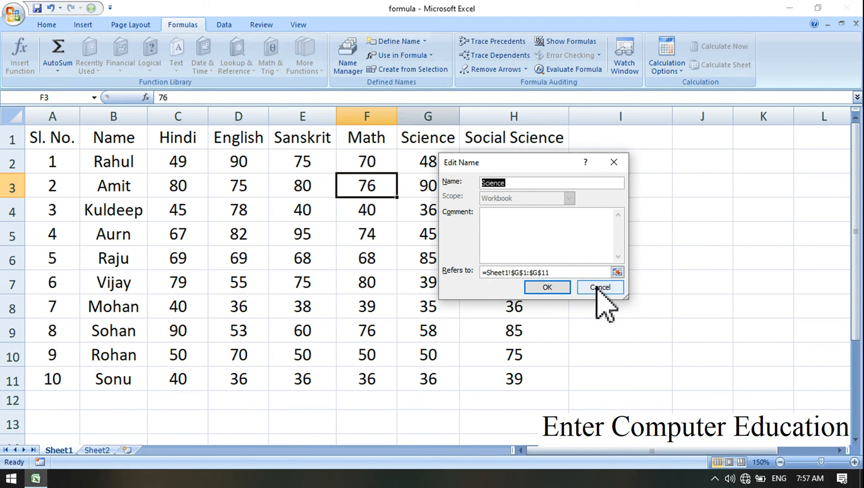
{"action": "left_click", "coordinate": [613, 288]}
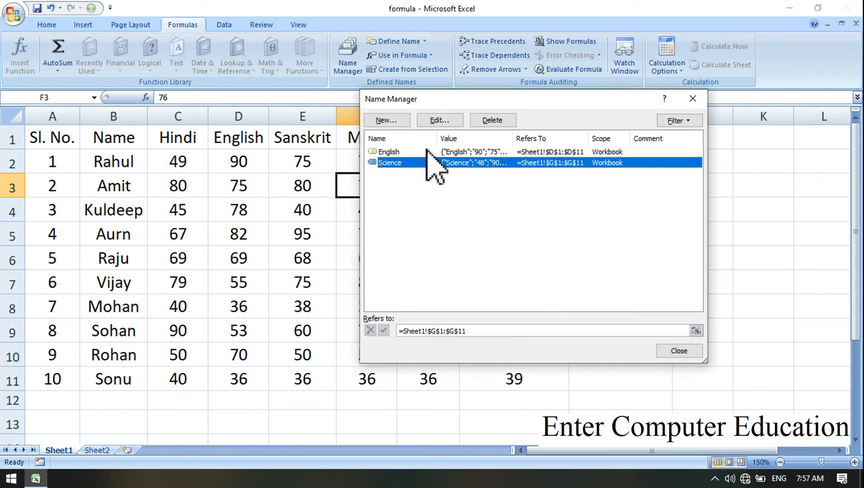
Delete the defined name English from the workbook and close the Name Manager.
{"action": "left_click", "coordinate": [468, 153]}
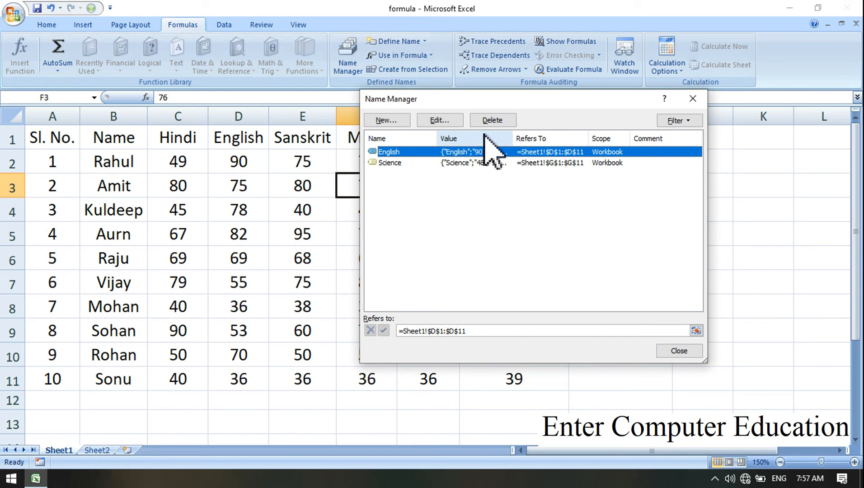
{"action": "left_click", "coordinate": [490, 120]}
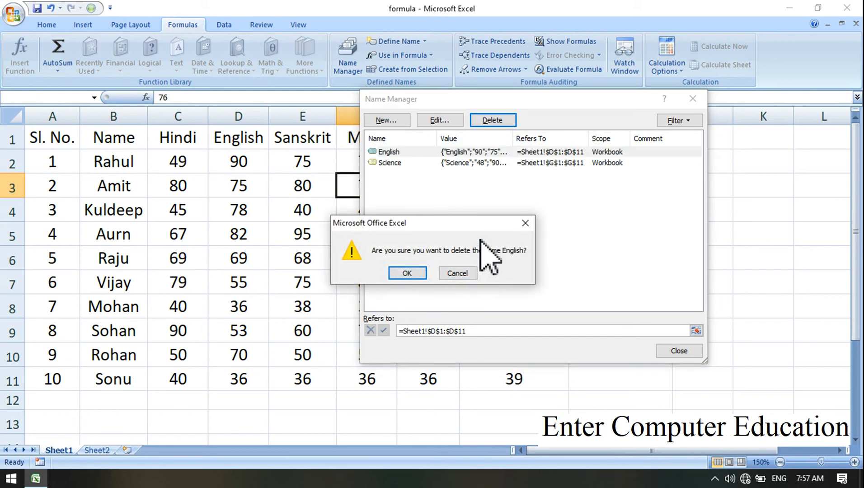
{"action": "left_click", "coordinate": [406, 273]}
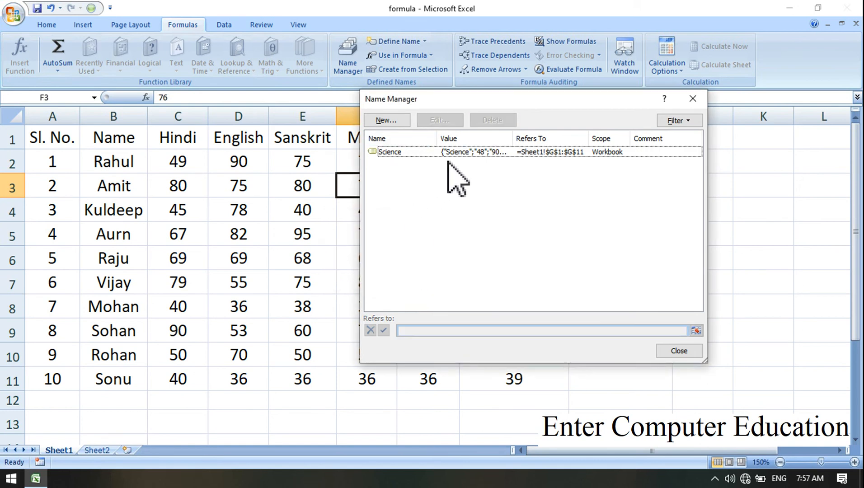
{"action": "left_click", "coordinate": [688, 355]}
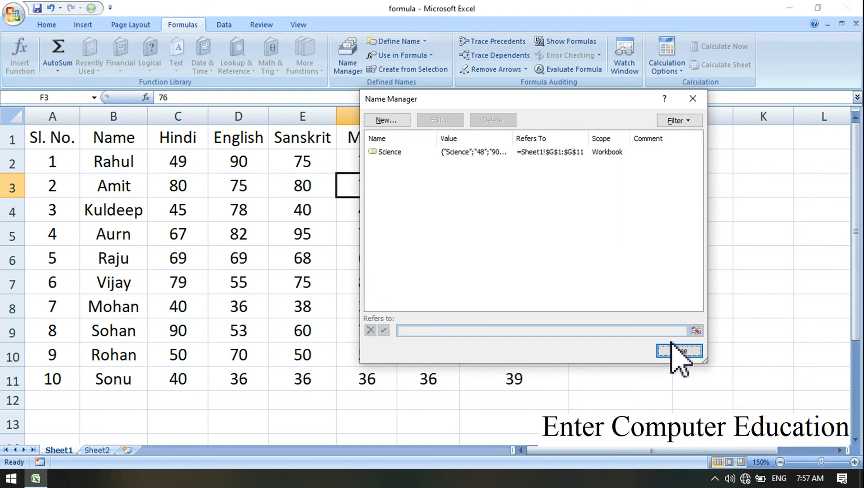
{"action": "left_click", "coordinate": [672, 349]}
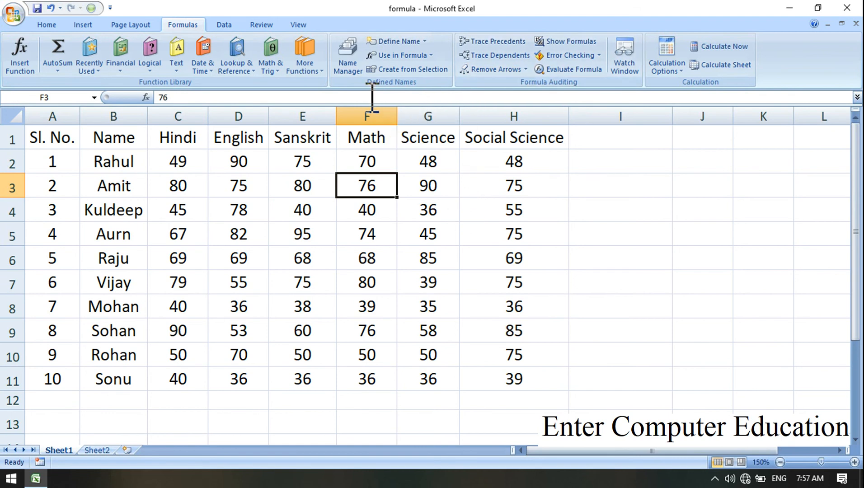
{"action": "left_click_drag", "start_coordinate": [421, 139], "coordinate": [439, 360]}
{"action": "left_click", "coordinate": [392, 314]}
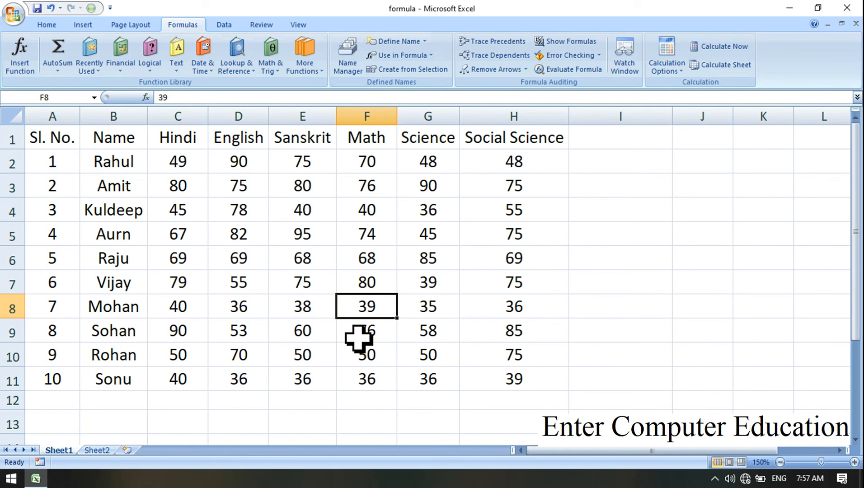
{"action": "left_click_drag", "start_coordinate": [180, 138], "coordinate": [180, 385]}
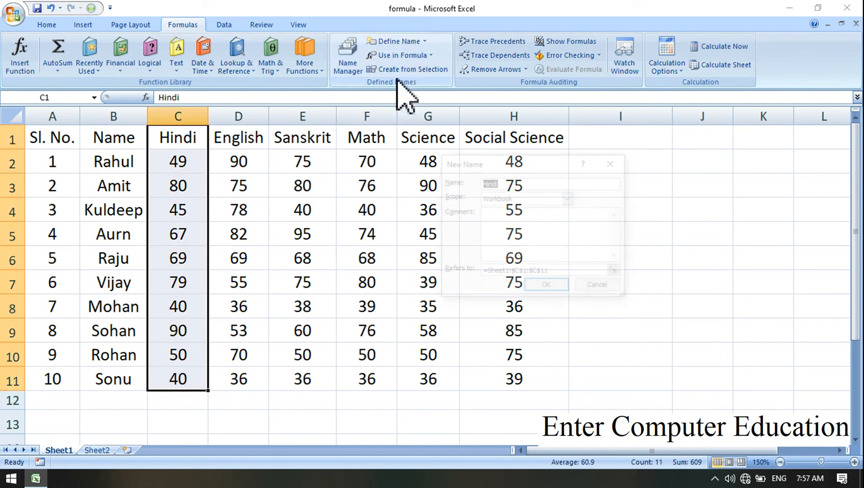
{"action": "left_click", "coordinate": [406, 41]}
{"action": "left_click", "coordinate": [612, 288]}
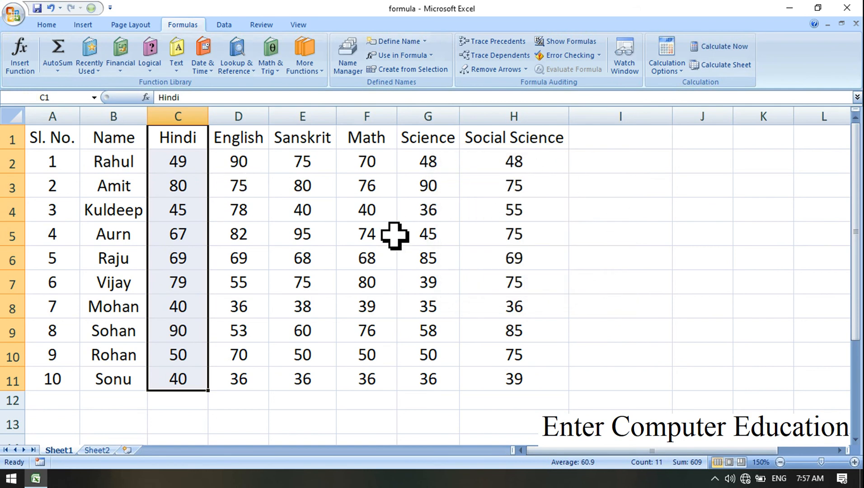
{"action": "left_click_drag", "start_coordinate": [254, 142], "coordinate": [247, 372]}
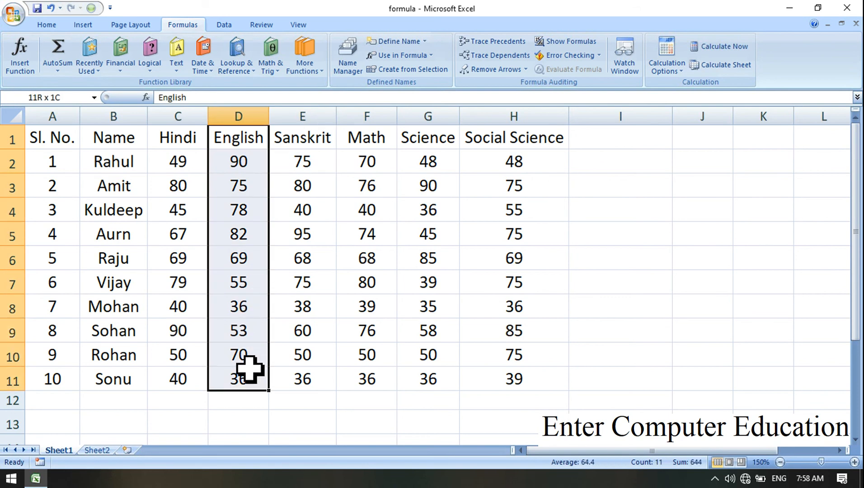
{"action": "right_click", "coordinate": [380, 342]}
{"action": "left_click", "coordinate": [348, 286]}
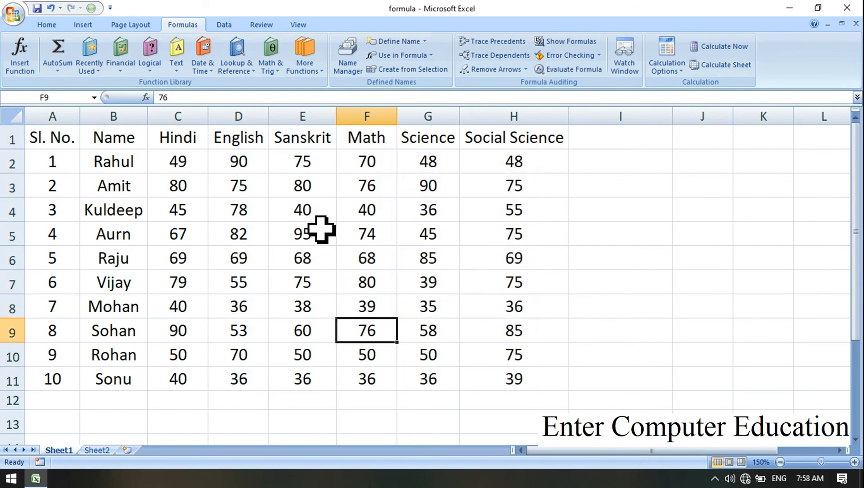
Create names for the Hindi, English, Sanskrit and Math columns from the selection C1:F11, using the top row as names.
{"action": "left_click_drag", "start_coordinate": [177, 136], "coordinate": [379, 376]}
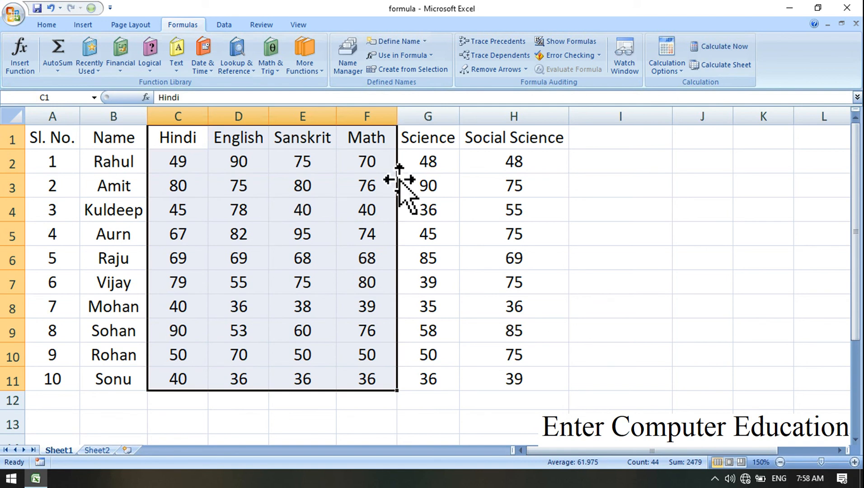
{"action": "left_click", "coordinate": [410, 72]}
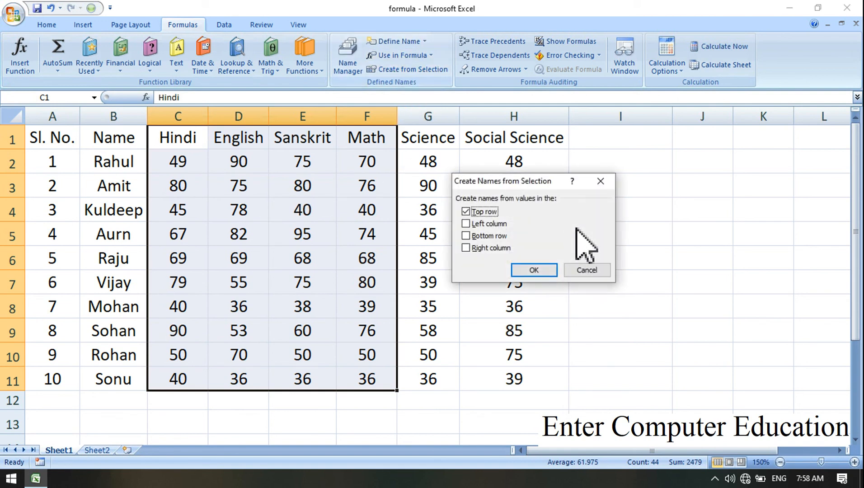
{"action": "left_click_drag", "start_coordinate": [531, 174], "coordinate": [526, 147]}
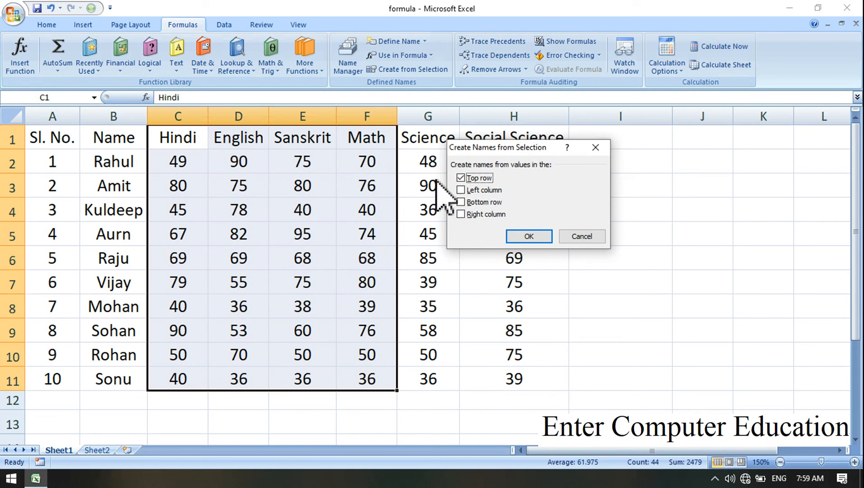
{"action": "left_click", "coordinate": [538, 238]}
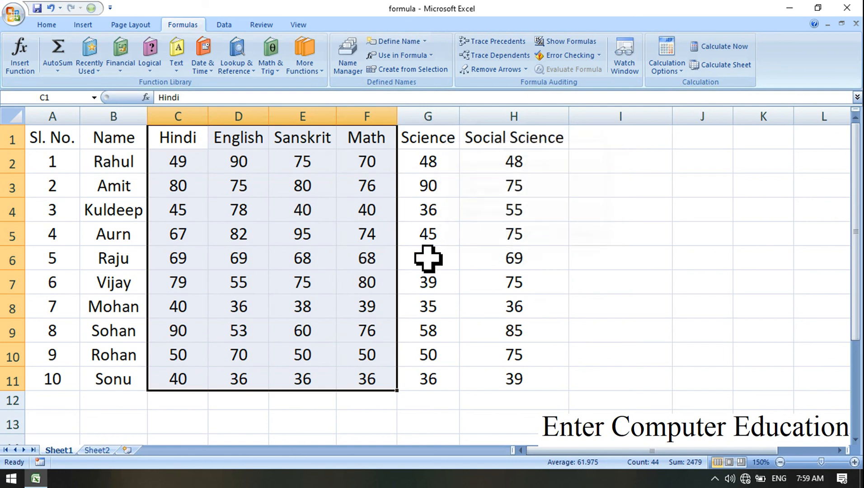
{"action": "left_click", "coordinate": [347, 210]}
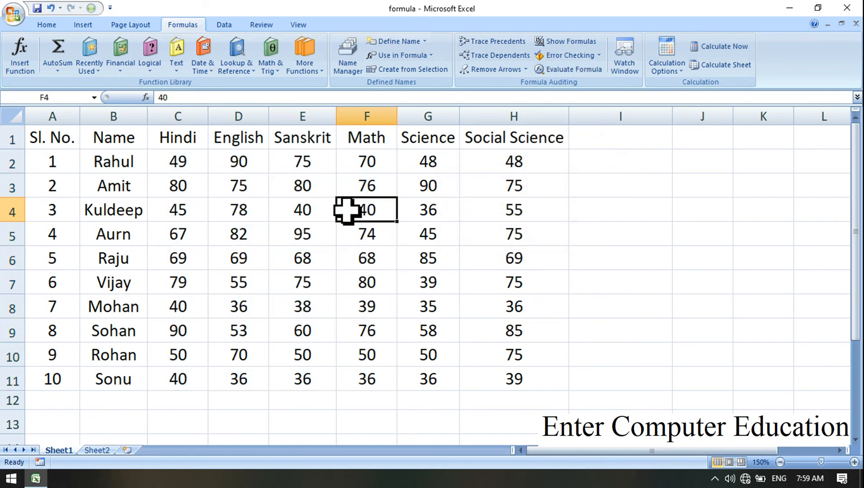
Review the names available for use in formulas and their ranges and scopes in the Name Manager.
{"action": "left_click", "coordinate": [433, 55]}
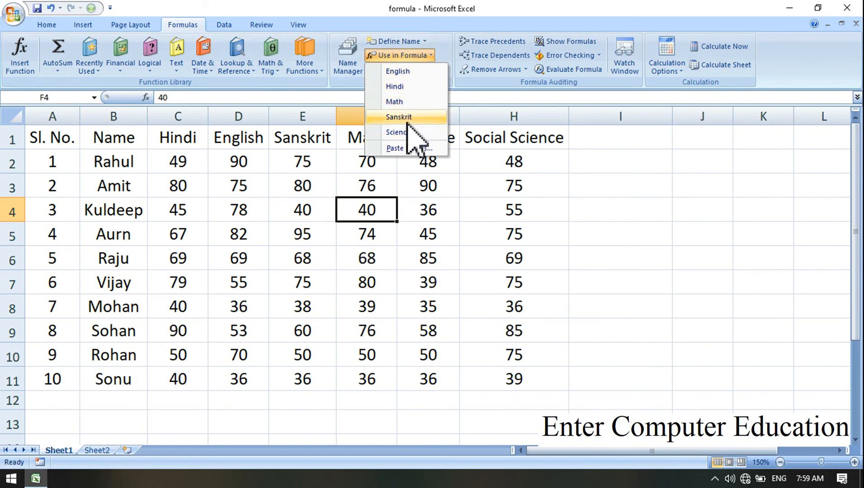
{"action": "left_click", "coordinate": [606, 189]}
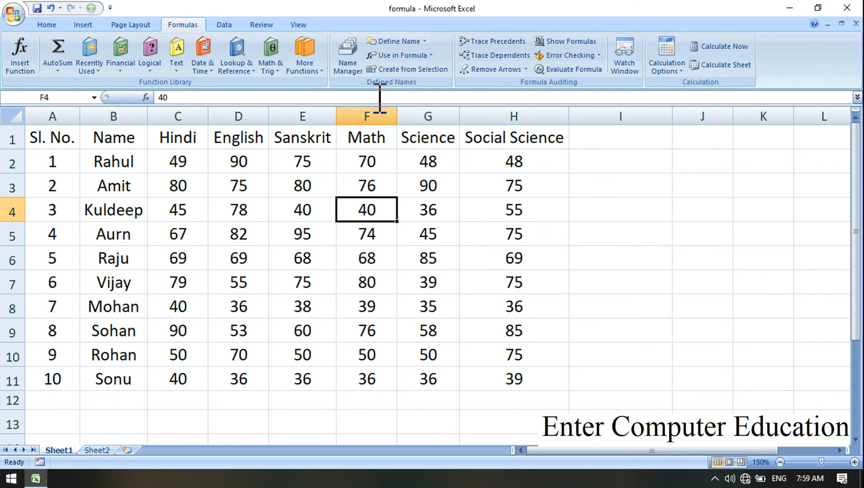
{"action": "left_click", "coordinate": [349, 54]}
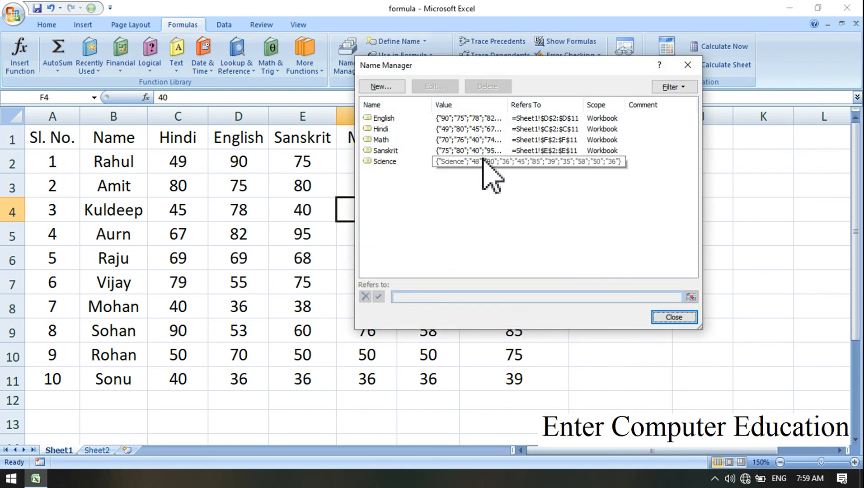
{"action": "left_click", "coordinate": [679, 71]}
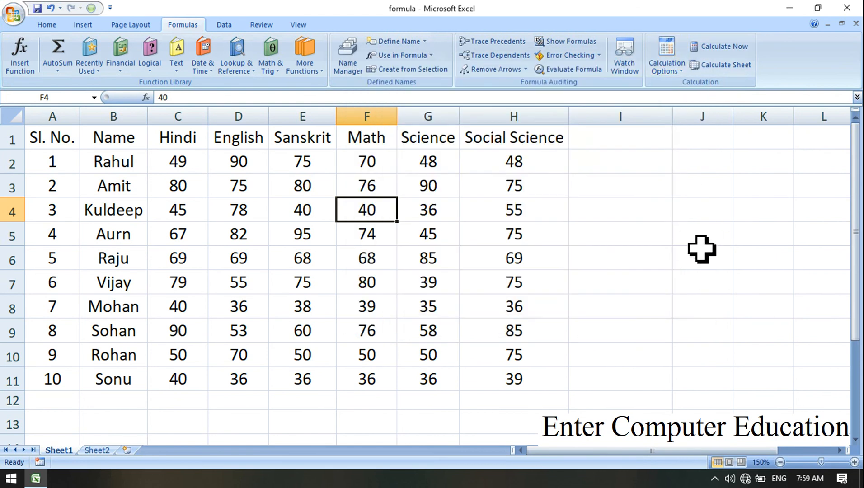
Total the Hindi marks in cell J5 with the formula =SUM(Hindi), and clear the cell again.
{"action": "left_click", "coordinate": [678, 231]}
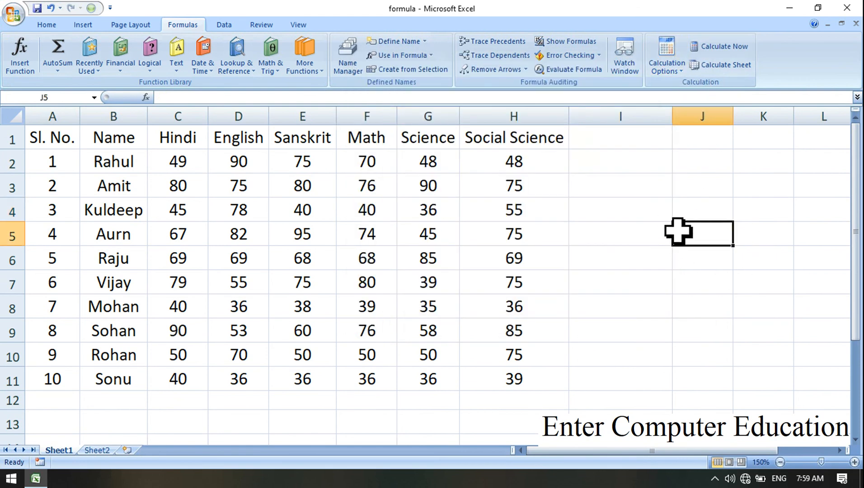
{"action": "type", "text": "=S"}
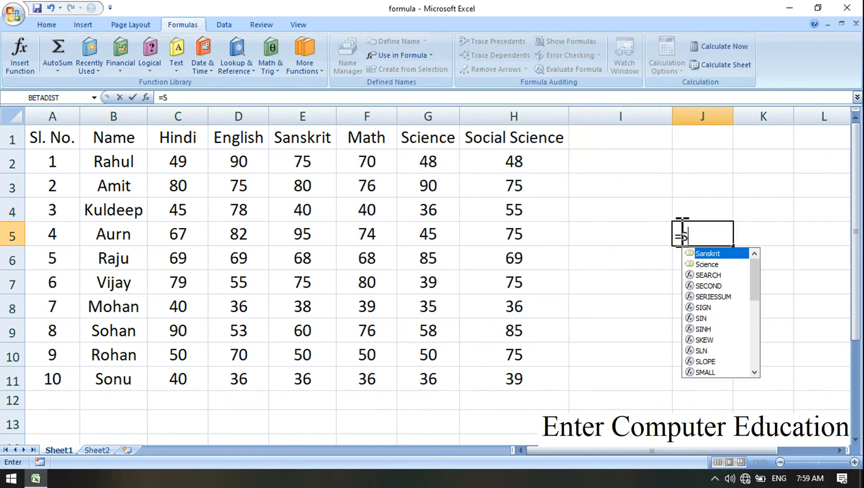
{"action": "type", "text": "UM("}
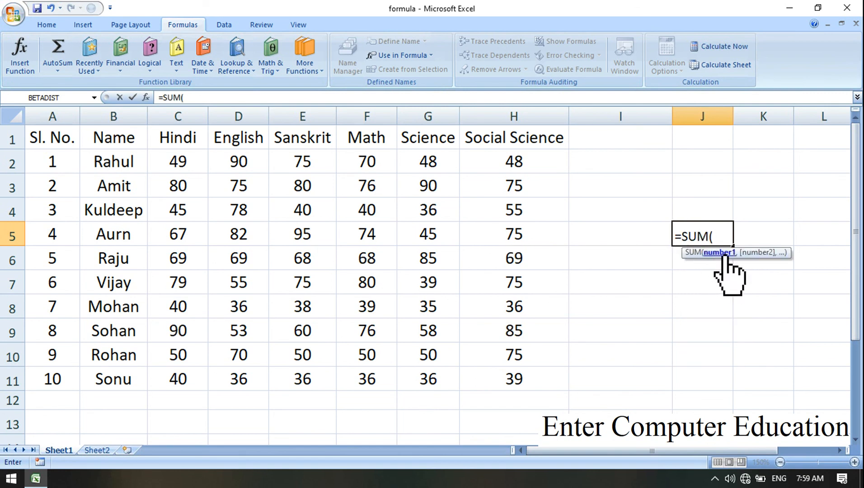
{"action": "left_click", "coordinate": [431, 57]}
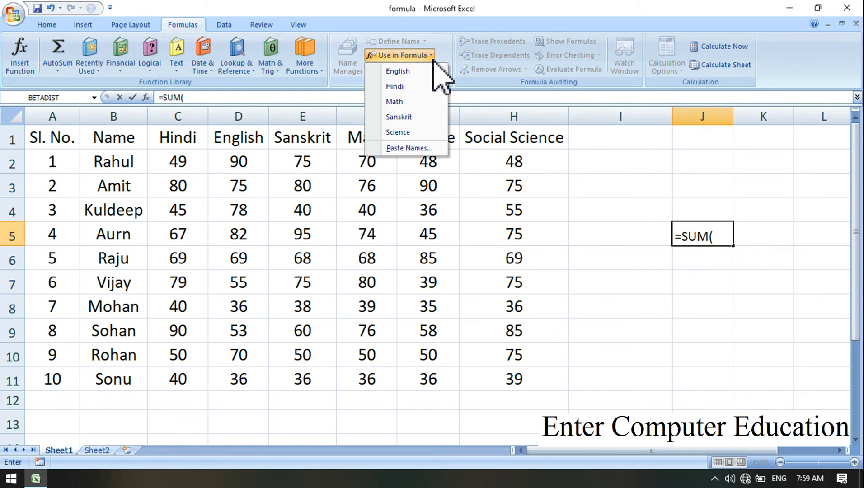
{"action": "left_click", "coordinate": [729, 234]}
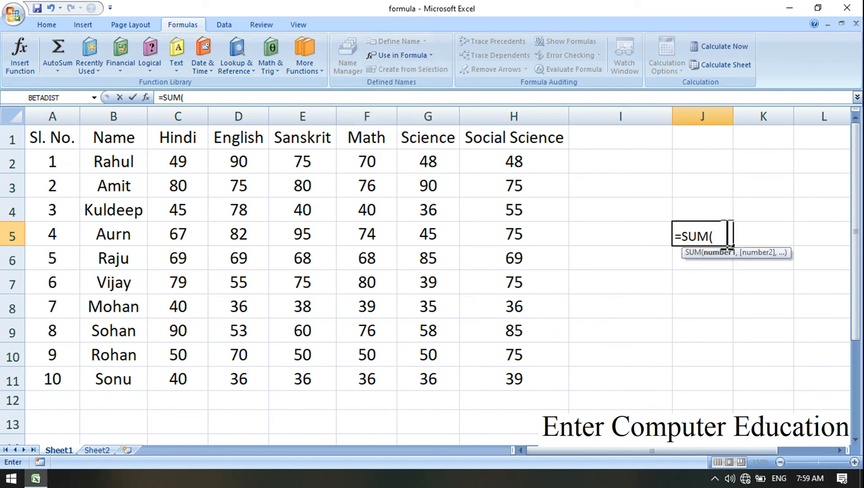
{"action": "type", "text": "HIN"}
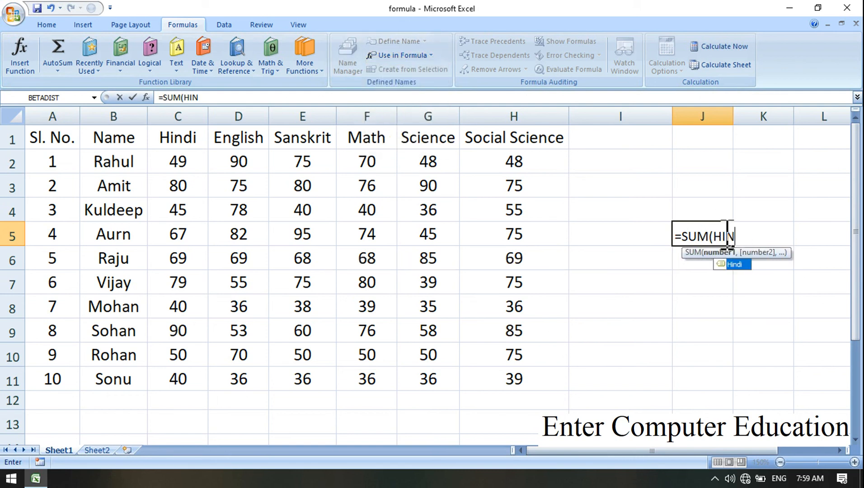
{"action": "double_click", "coordinate": [738, 266]}
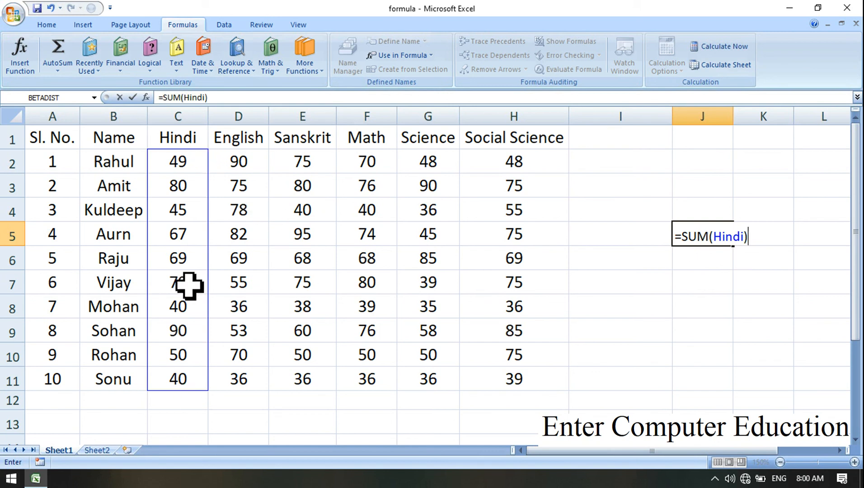
{"action": "key", "text": "Return"}
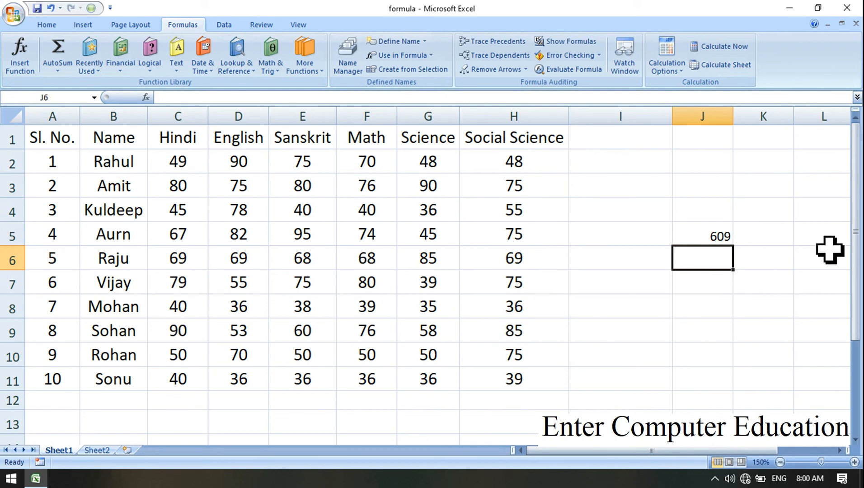
{"action": "left_click", "coordinate": [711, 239]}
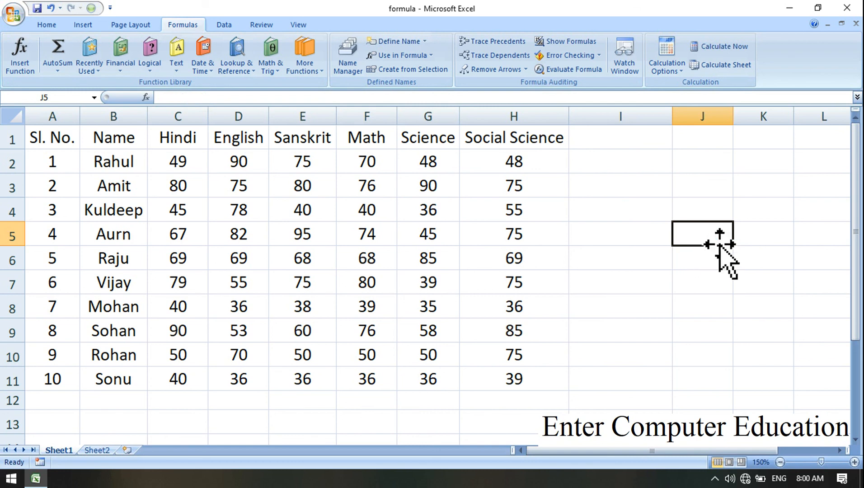
Delete the defined name Sanskrit from the workbook and close the Name Manager.
{"action": "left_click", "coordinate": [348, 64]}
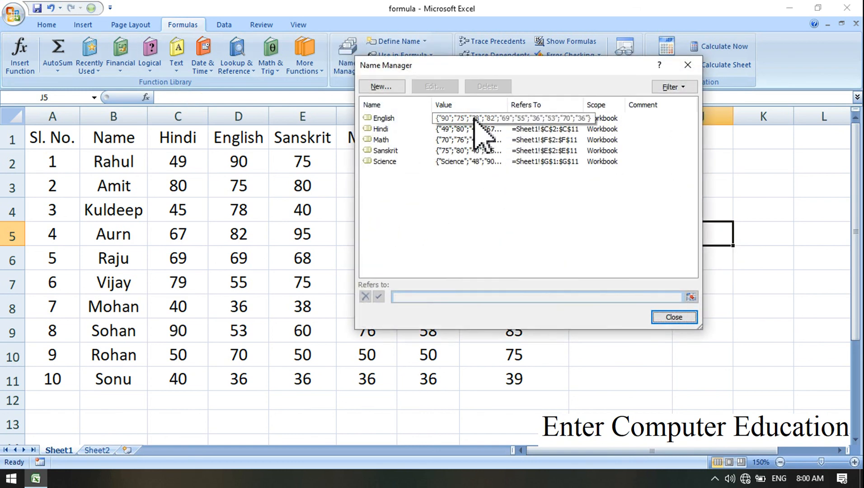
{"action": "left_click", "coordinate": [394, 151]}
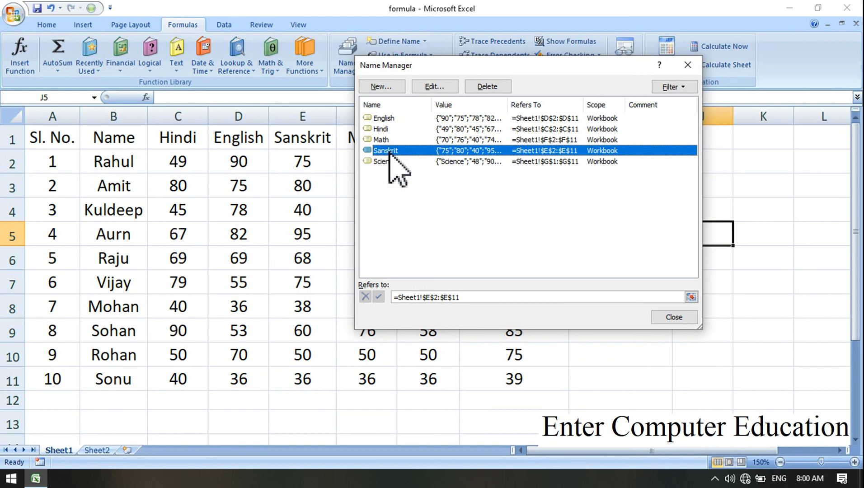
{"action": "left_click", "coordinate": [496, 88]}
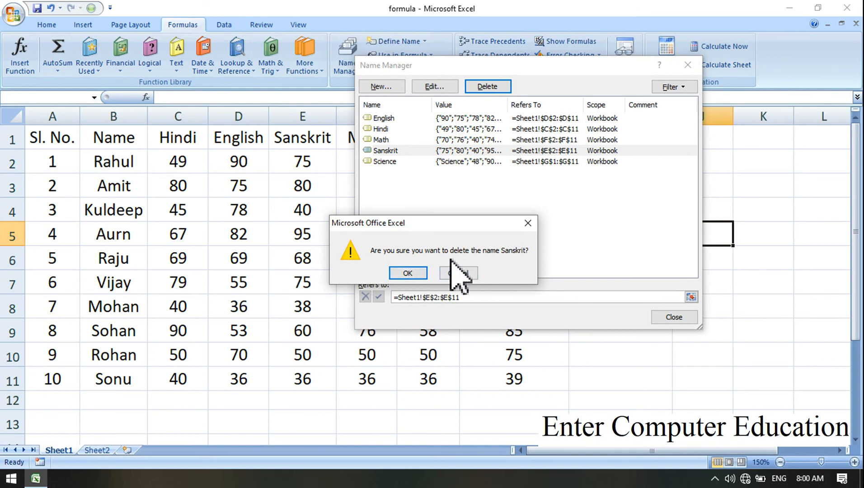
{"action": "left_click", "coordinate": [420, 273]}
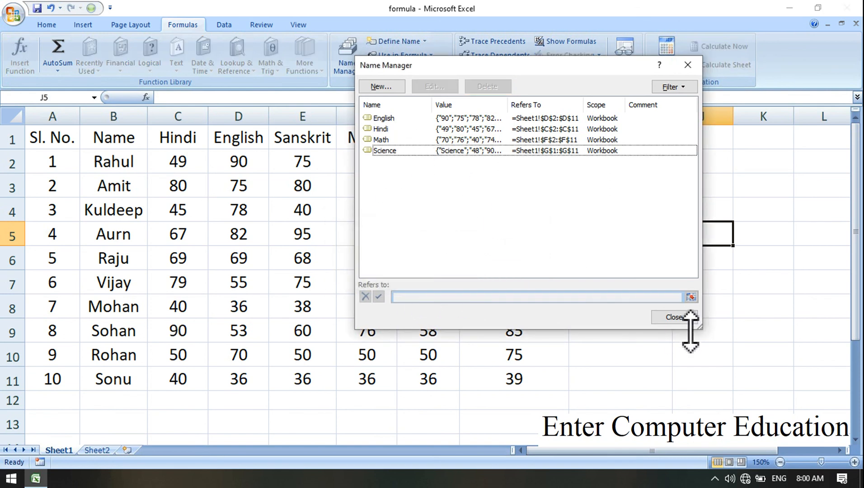
{"action": "left_click", "coordinate": [674, 317]}
Try to use the deleted Sanskrit name in a MAX formula in cell J7, and erase the entry.
{"action": "left_click", "coordinate": [703, 291]}
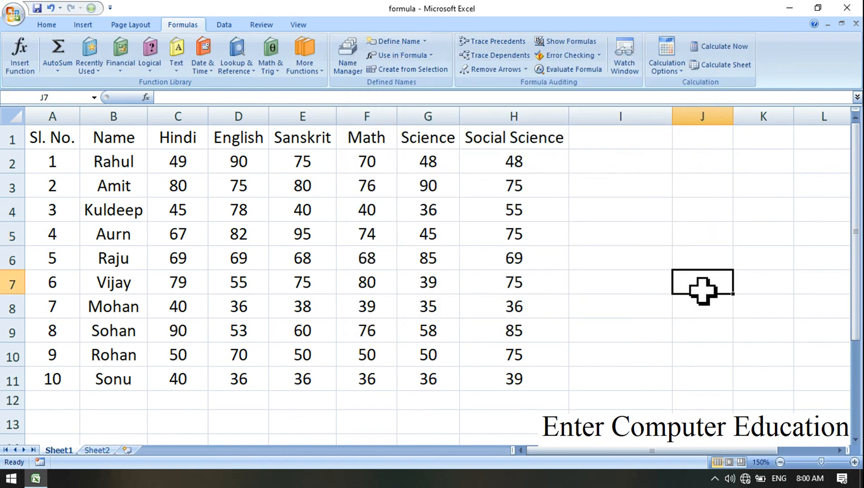
{"action": "type", "text": "="}
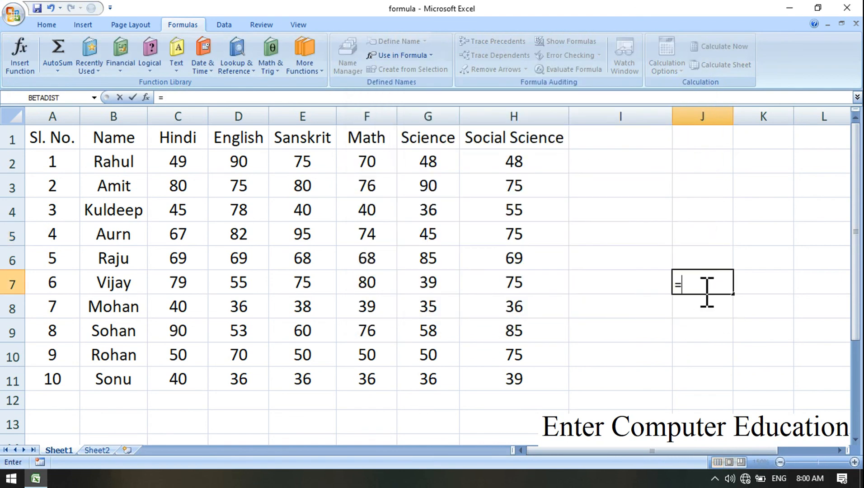
{"action": "type", "text": "M"}
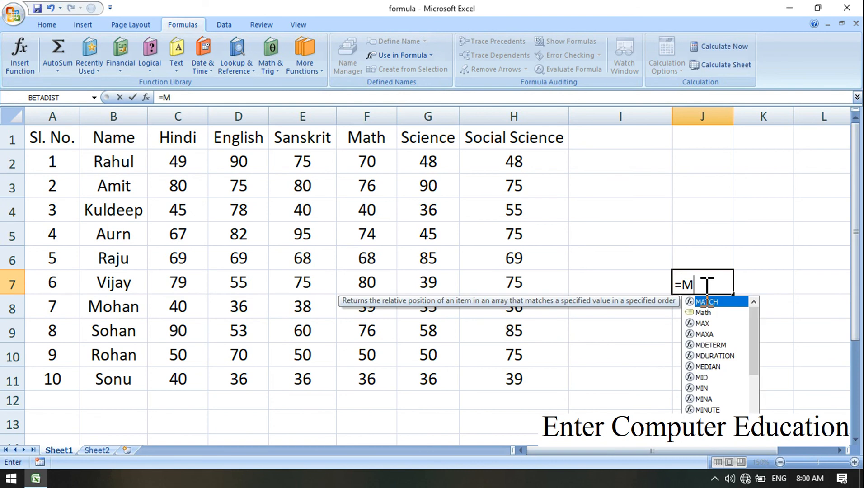
{"action": "type", "text": "AX("}
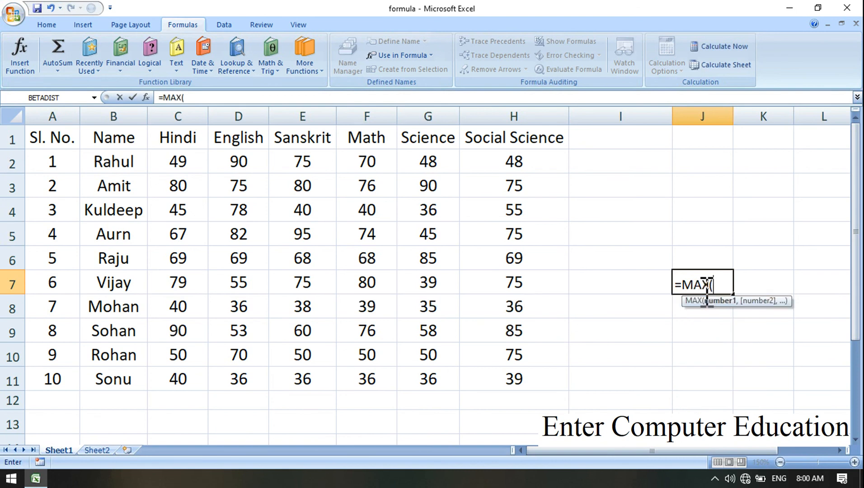
{"action": "type", "text": "SA"}
{"action": "key", "text": "BackSpace"}
{"action": "key", "text": "BackSpace"}
{"action": "key", "text": "BackSpace"}
{"action": "key", "text": "BackSpace"}
{"action": "key", "text": "BackSpace"}
{"action": "key", "text": "BackSpace"}
{"action": "key", "text": "BackSpace"}
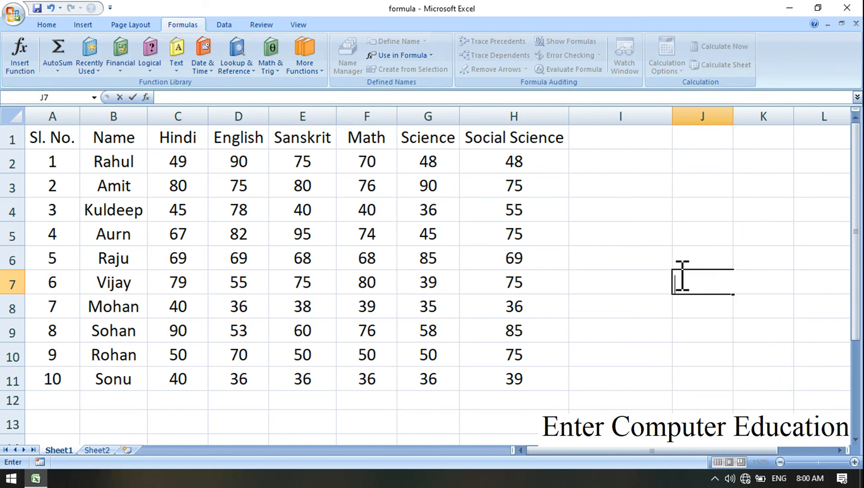
Check which defined names are offered for use in formulas, and leave cell J7 empty.
{"action": "left_click", "coordinate": [408, 56]}
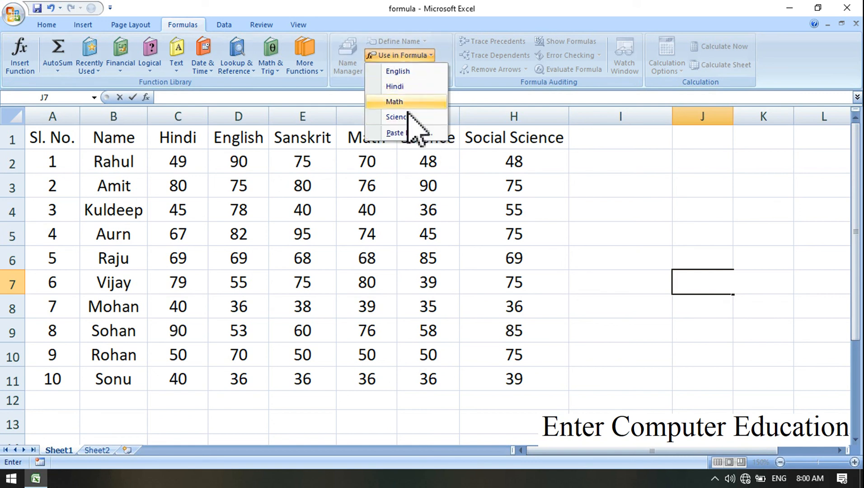
{"action": "key", "text": "Escape"}
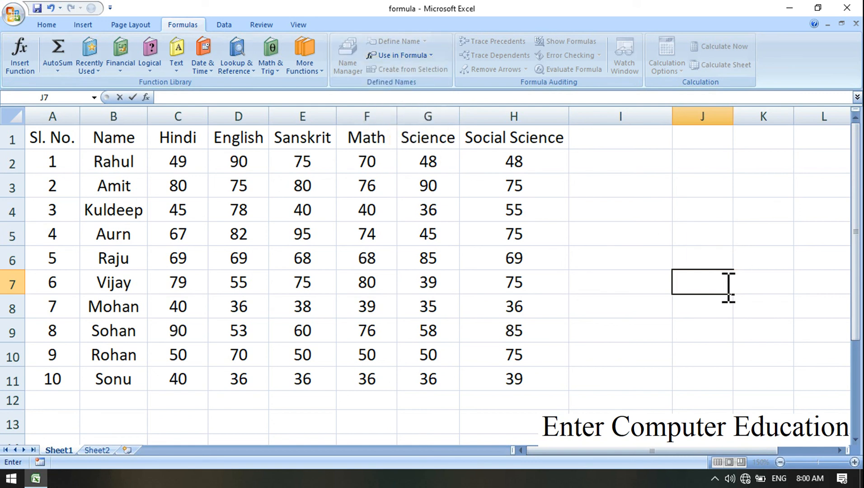
{"action": "left_click", "coordinate": [699, 211]}
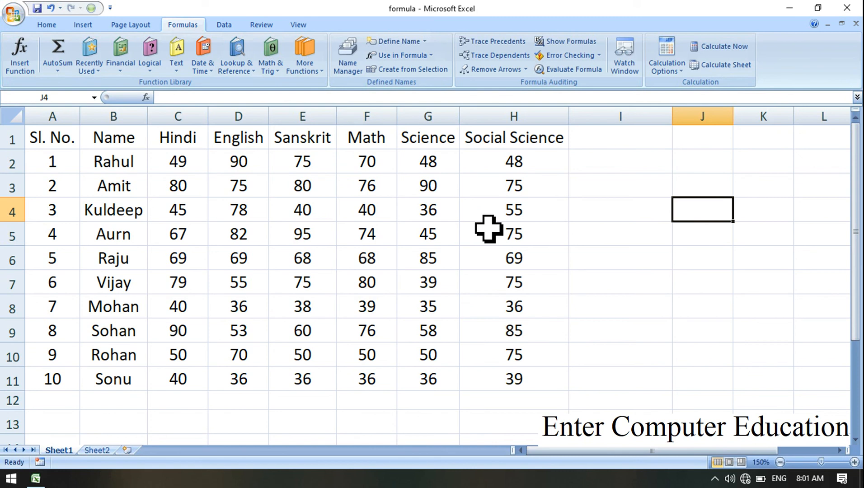